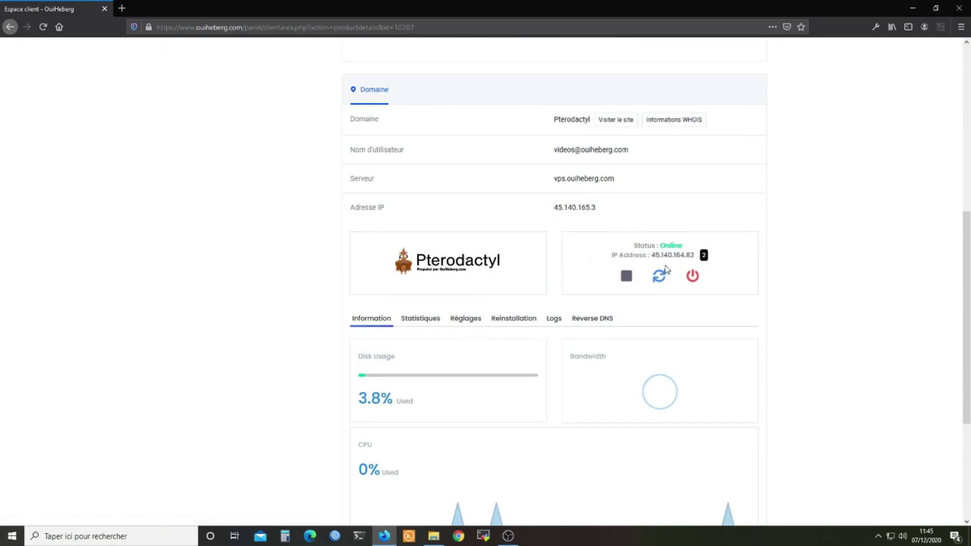
Examine the Pterodactyl VPS's IP address, power controls, disk, bandwidth and CPU usage in its service overview.
{"action": "mouse_move", "coordinate": [683, 246]}
{"action": "left_mouse_down"}
{"action": "mouse_move", "coordinate": [621, 256]}
{"action": "mouse_move", "coordinate": [697, 256]}
{"action": "left_mouse_up"}
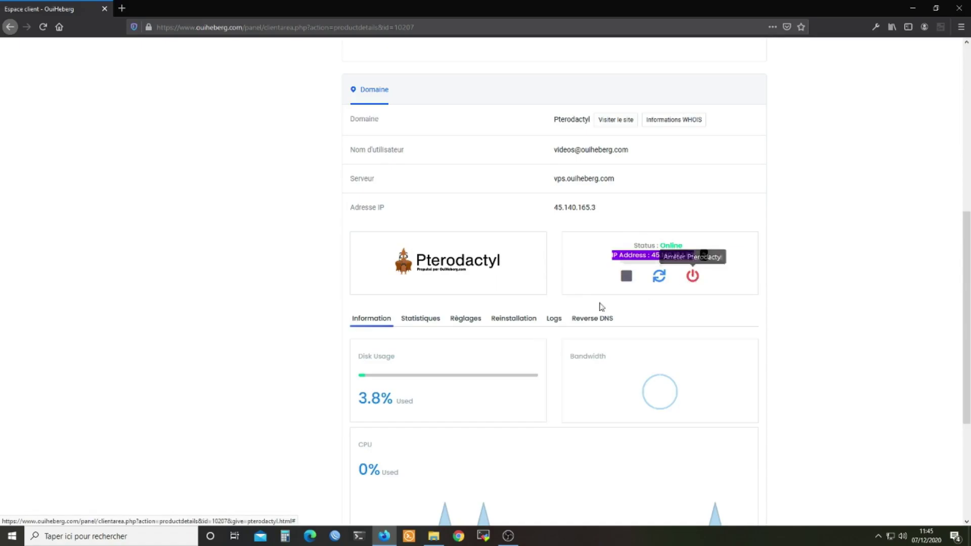
{"action": "scroll", "coordinate": [592, 311], "scroll_direction": "down", "scroll_amount": 2}
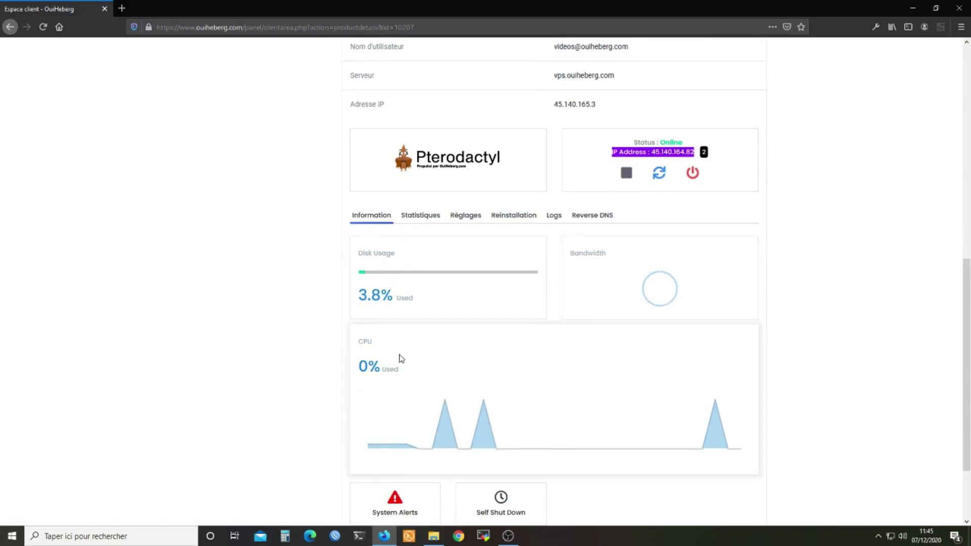
{"action": "scroll", "coordinate": [401, 358], "scroll_direction": "down", "scroll_amount": 2}
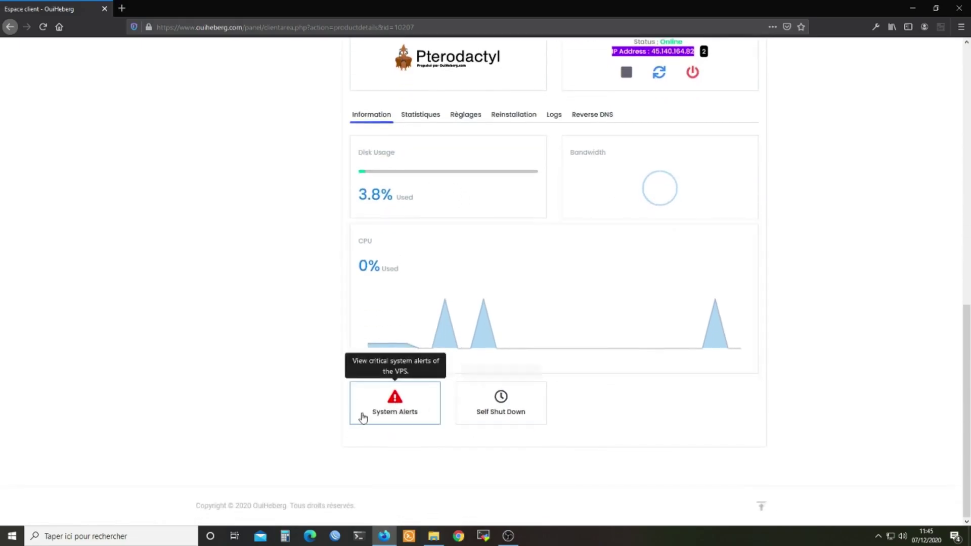
{"action": "scroll", "coordinate": [526, 390], "scroll_direction": "up", "scroll_amount": 2}
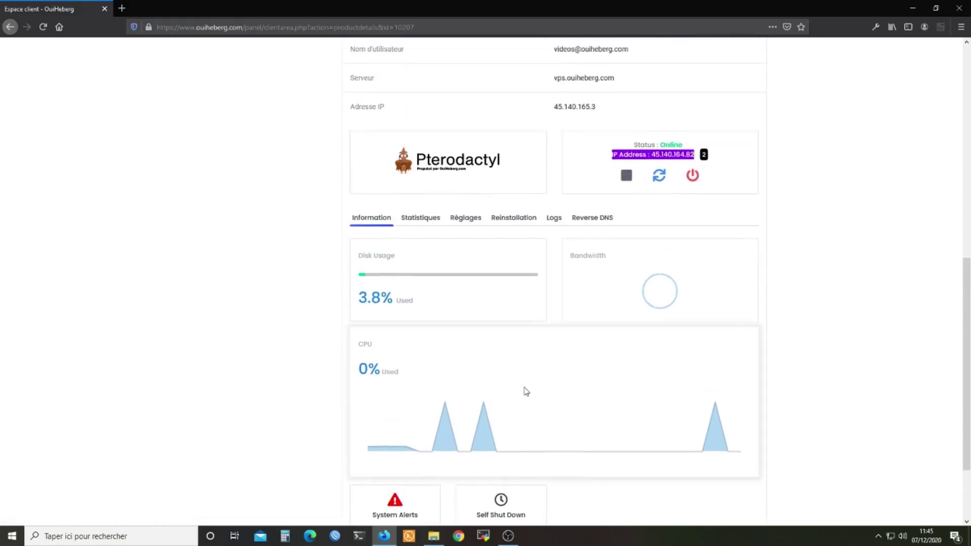
View the VPS's bandwidth statistics and system statistics.
{"action": "left_click", "coordinate": [425, 218]}
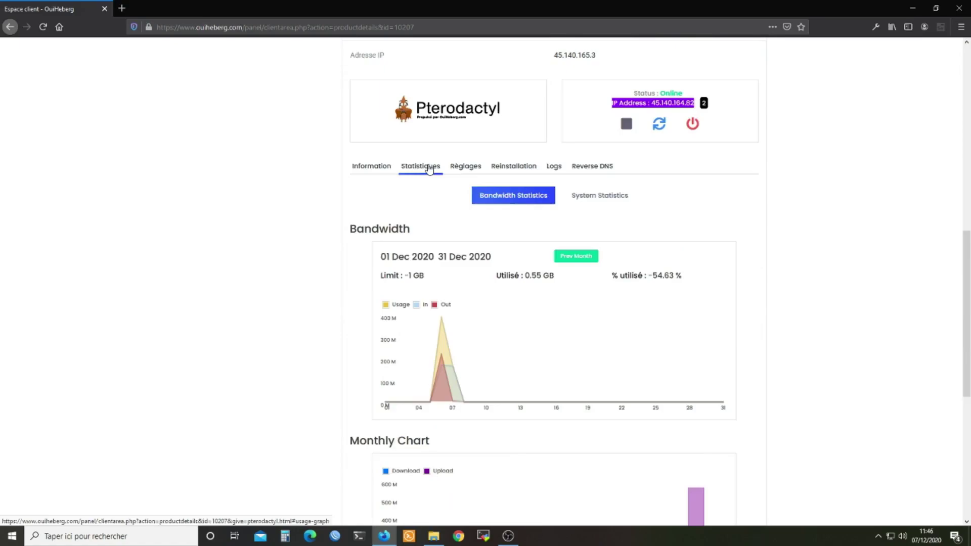
{"action": "left_click", "coordinate": [602, 198]}
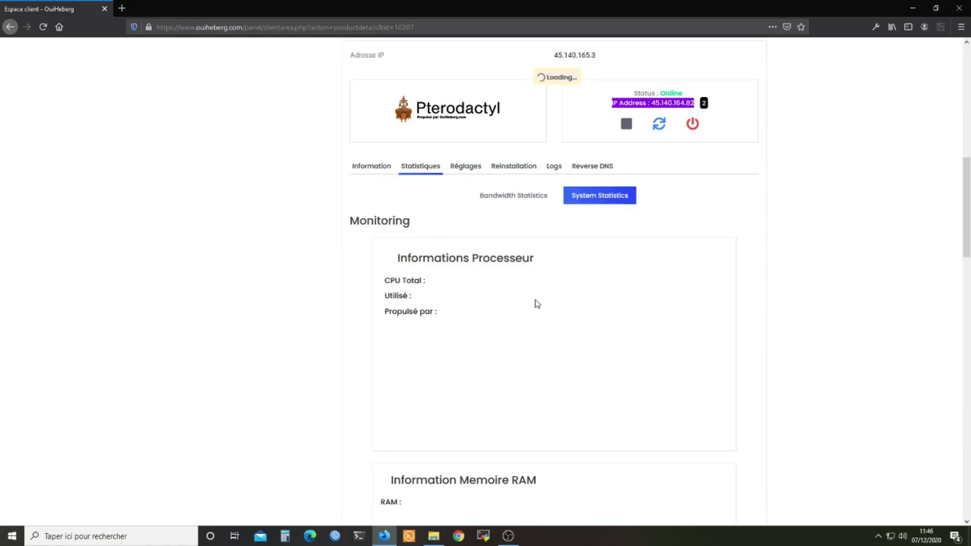
{"action": "double_click", "coordinate": [563, 79]}
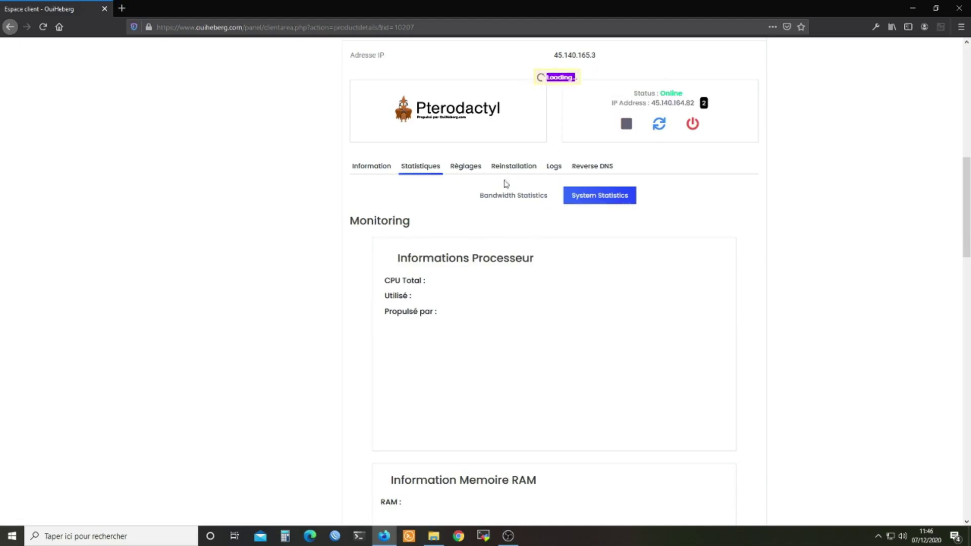
Review the VPS's primary IP choices and select the Pterodactyl image among the reinstallation options without starting a reinstall.
{"action": "left_click", "coordinate": [466, 173]}
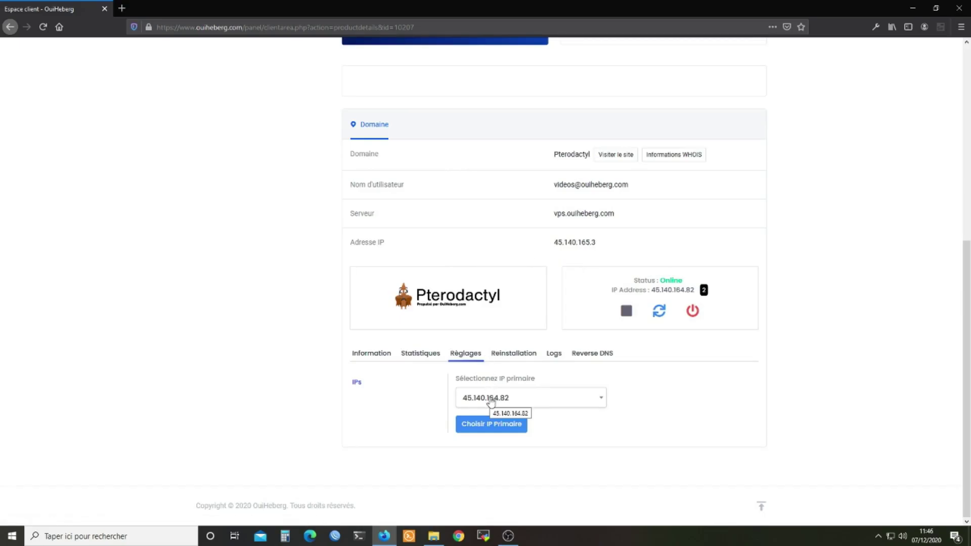
{"action": "left_click", "coordinate": [490, 400]}
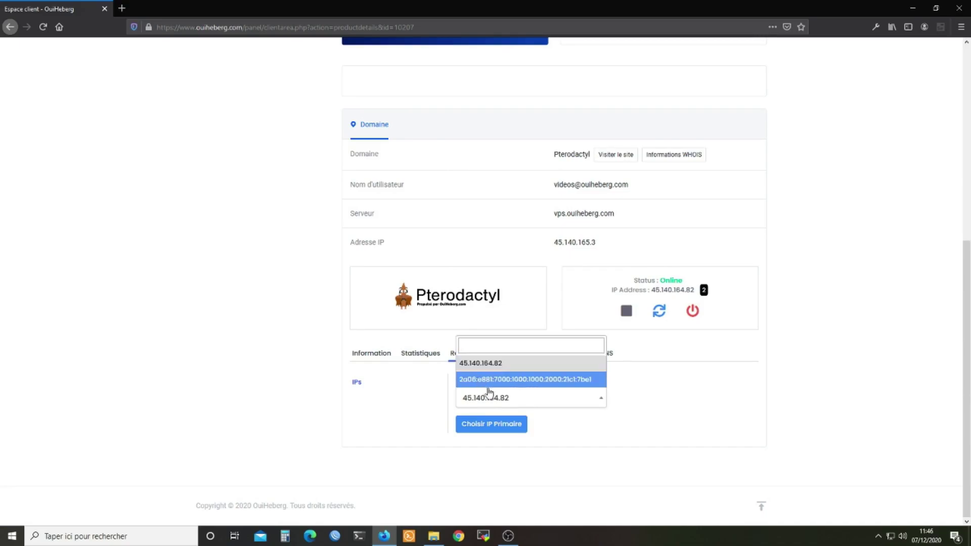
{"action": "left_click", "coordinate": [694, 393]}
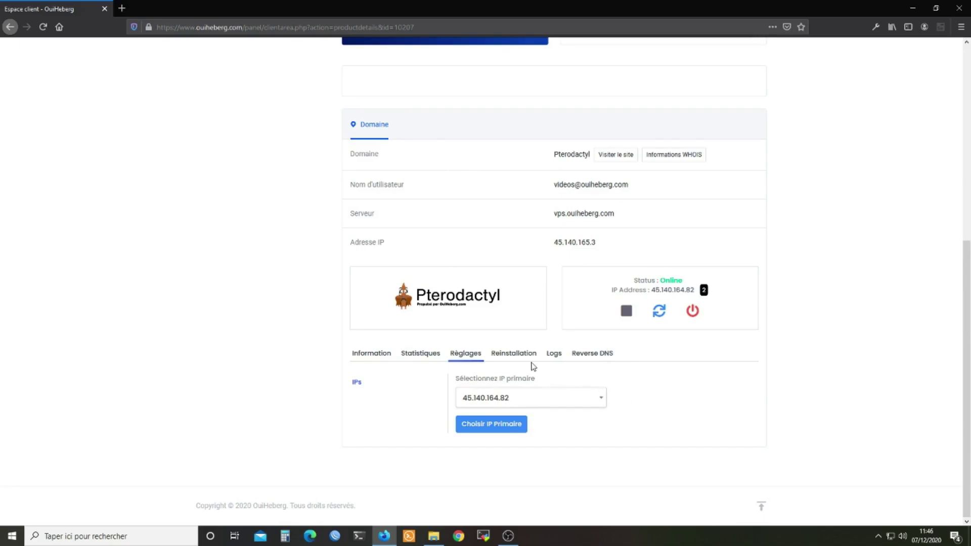
{"action": "left_click", "coordinate": [522, 354]}
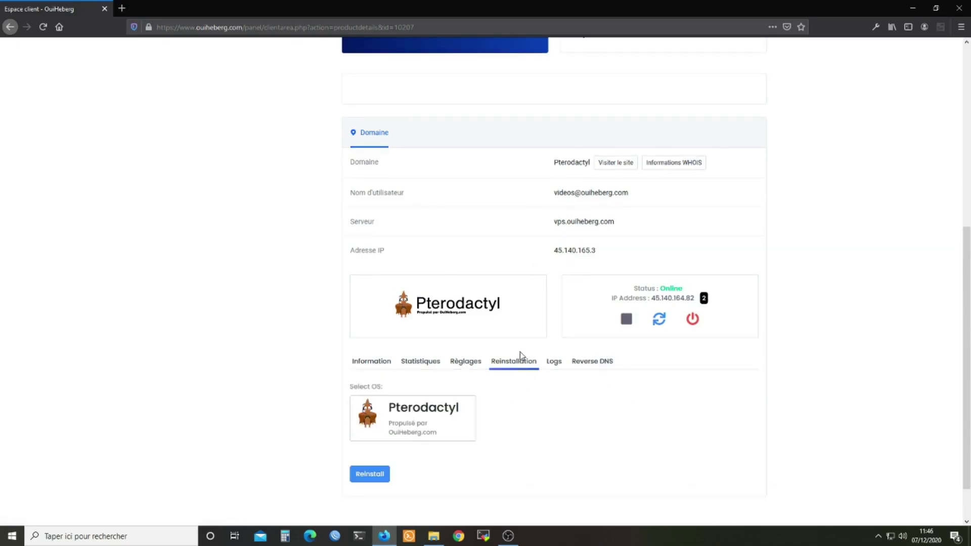
{"action": "left_click", "coordinate": [461, 434]}
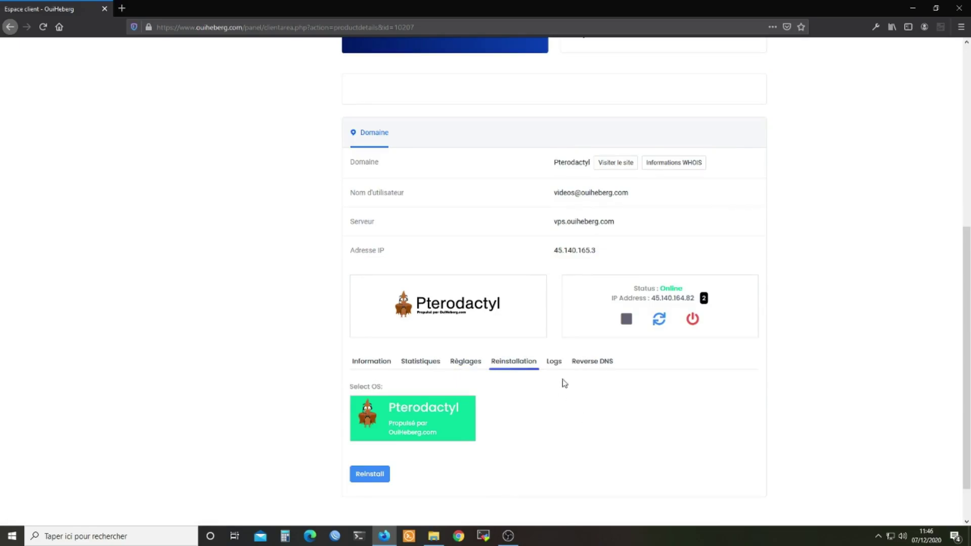
Review the VPS's task logs and its reverse DNS settings.
{"action": "left_click", "coordinate": [557, 366]}
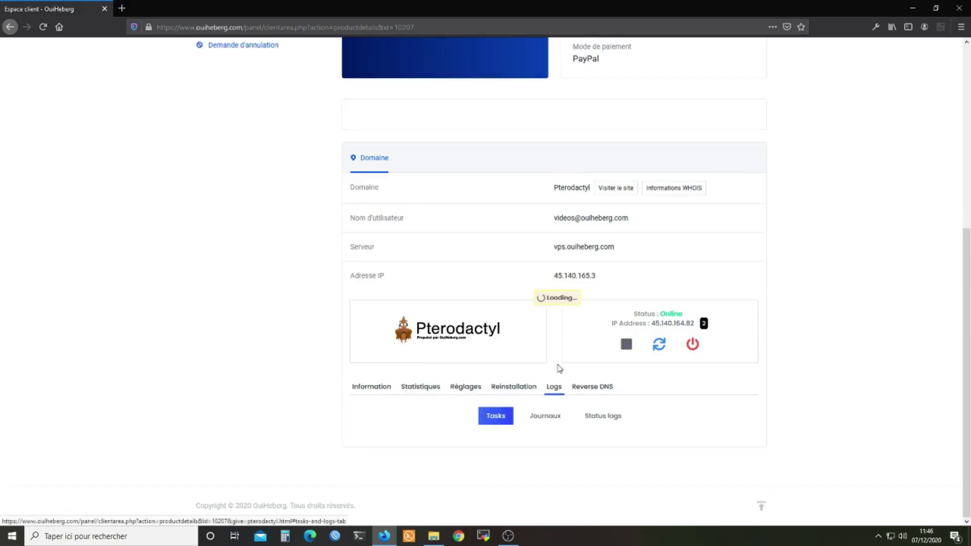
{"action": "scroll", "coordinate": [568, 425], "scroll_direction": "down", "scroll_amount": 1}
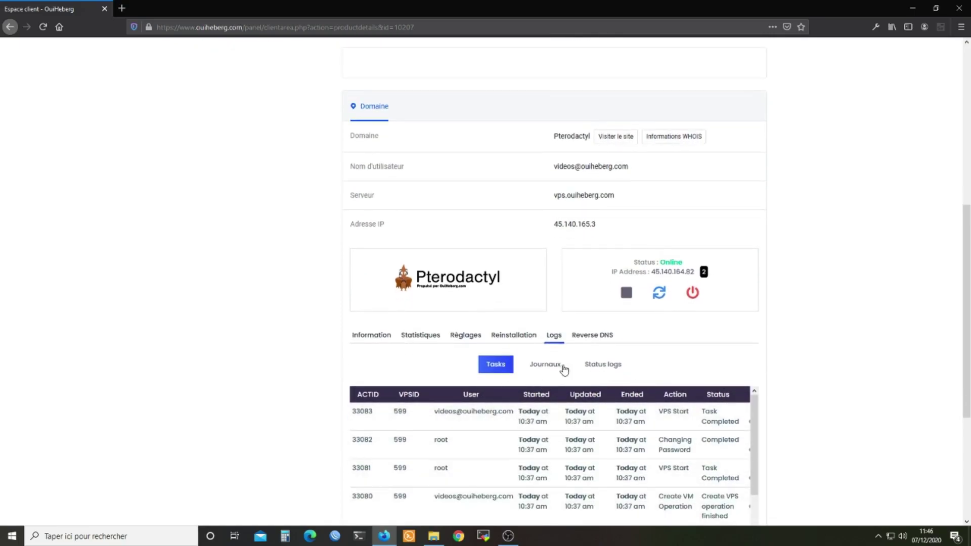
{"action": "left_click", "coordinate": [605, 341]}
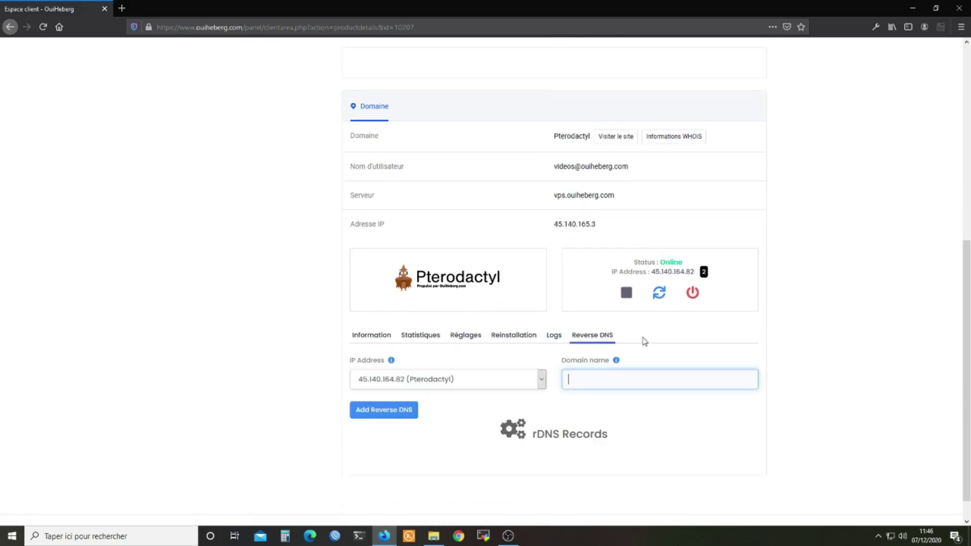
{"action": "scroll", "coordinate": [685, 391], "scroll_direction": "up", "scroll_amount": 1}
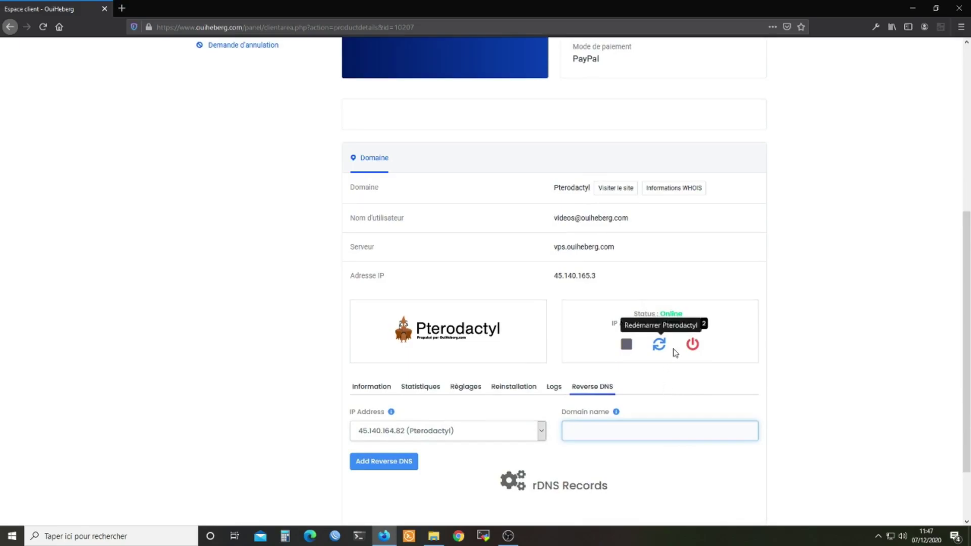
Copy the VPS's IP address 45.140.164.82 from its status box and open it in a new browser tab.
{"action": "left_click_drag", "start_coordinate": [694, 323], "coordinate": [652, 324]}
{"action": "key", "text": "ctrl+c"}
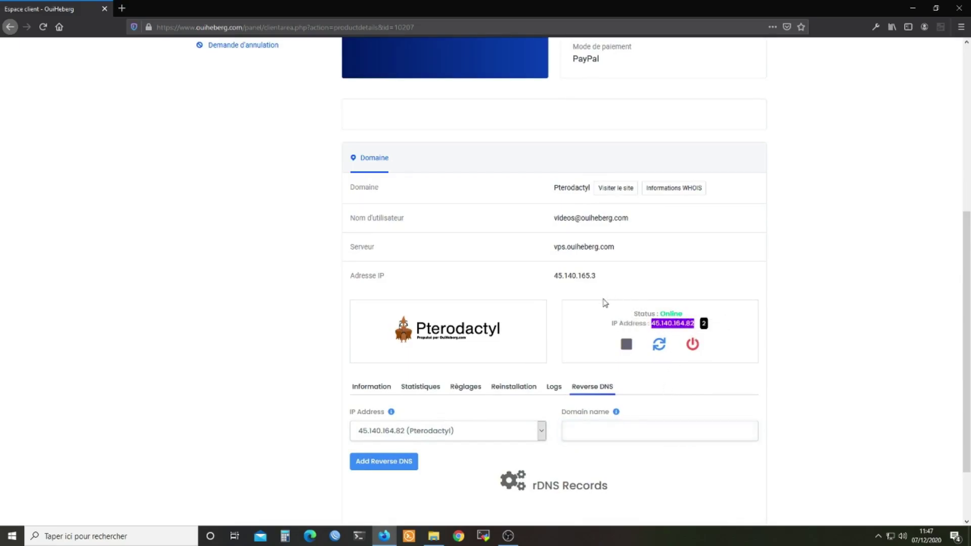
{"action": "scroll", "coordinate": [604, 318], "scroll_direction": "up", "scroll_amount": 2}
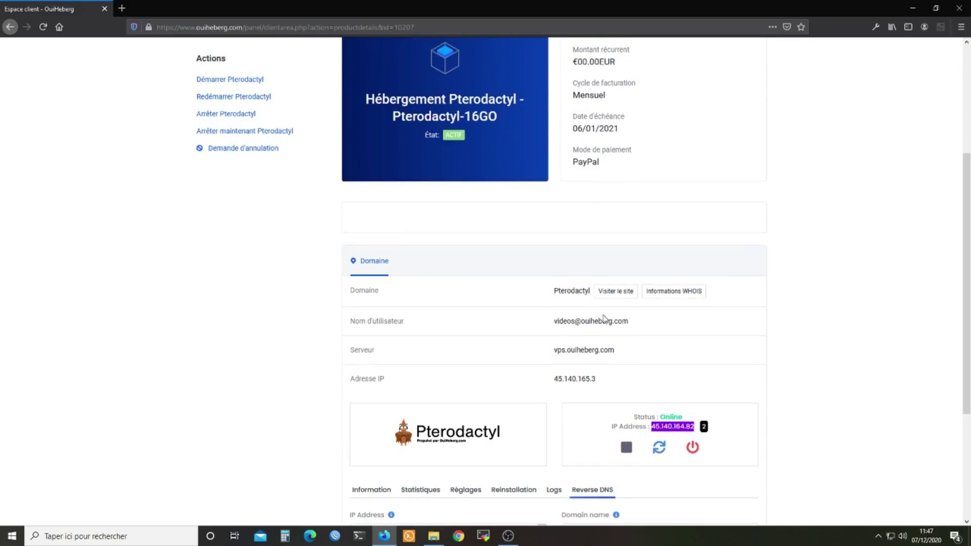
{"action": "left_click", "coordinate": [121, 9]}
{"action": "key", "text": "ctrl+v"}
{"action": "key", "text": "Return"}
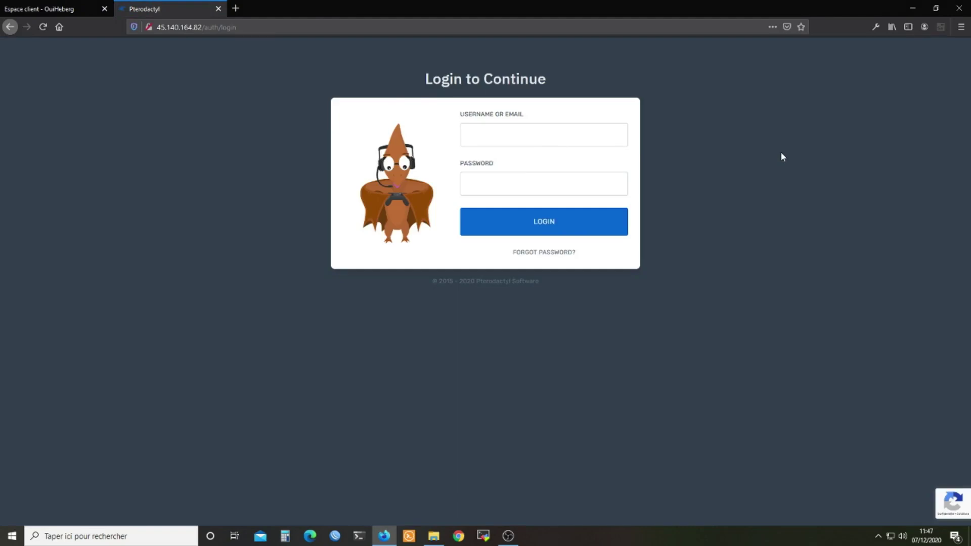
Log in to the panel as pterodactyl with the account password, declining to save the credentials in the browser.
{"action": "left_click", "coordinate": [590, 143]}
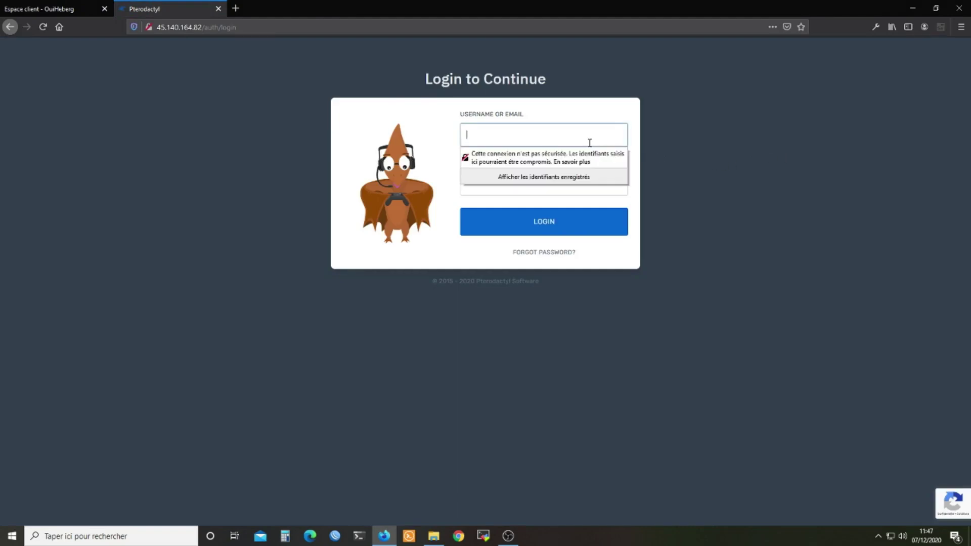
{"action": "type", "text": "pterodactyl"}
{"action": "key", "text": "Tab"}
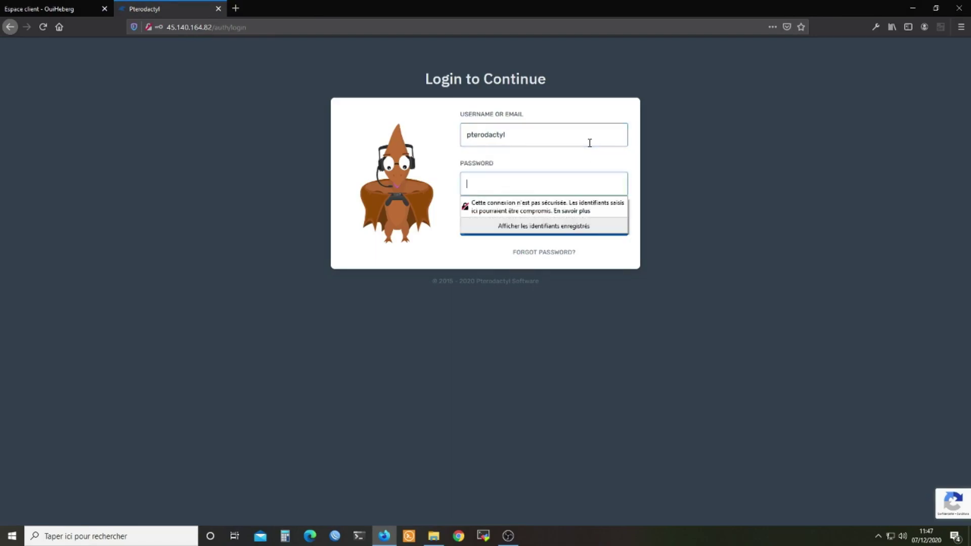
{"action": "type", "text": "*********"}
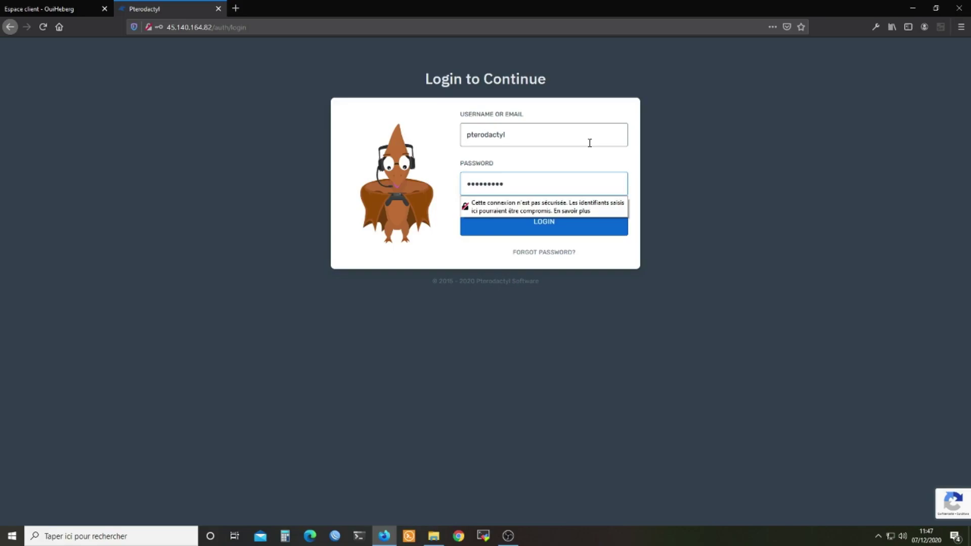
{"action": "left_click", "coordinate": [551, 234]}
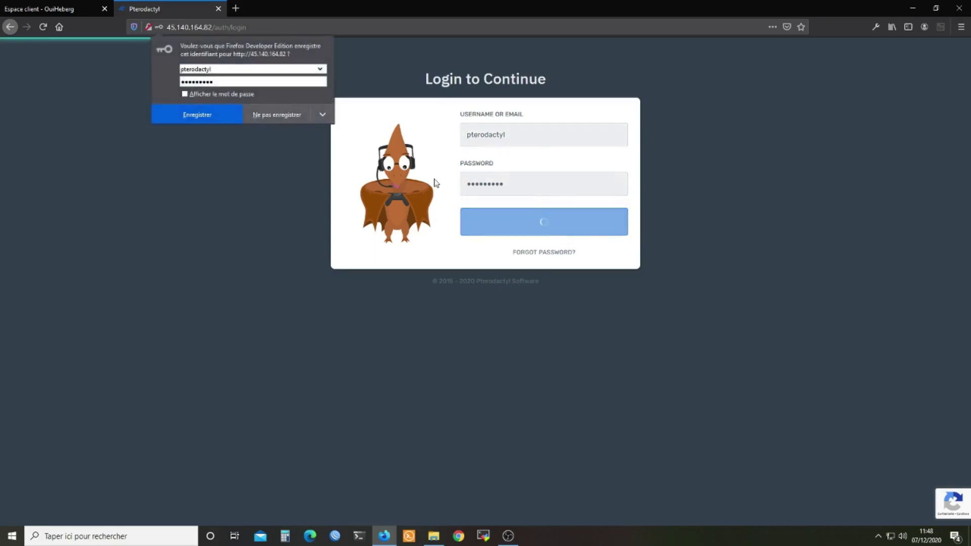
{"action": "left_click", "coordinate": [283, 114]}
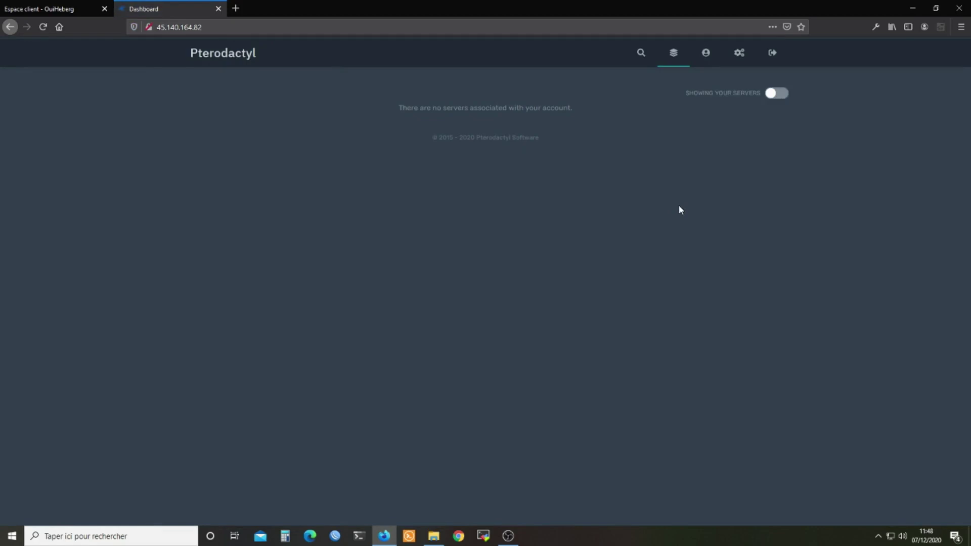
Examine the account page's password, email address and two-factor settings without changing them.
{"action": "left_click", "coordinate": [705, 63]}
{"action": "left_click", "coordinate": [298, 168]}
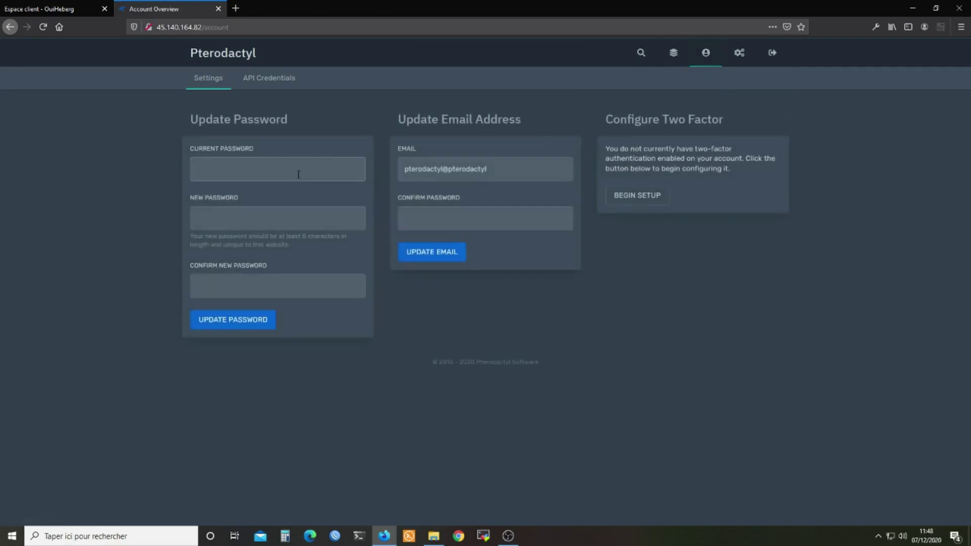
{"action": "left_click", "coordinate": [242, 174]}
{"action": "left_click", "coordinate": [255, 174]}
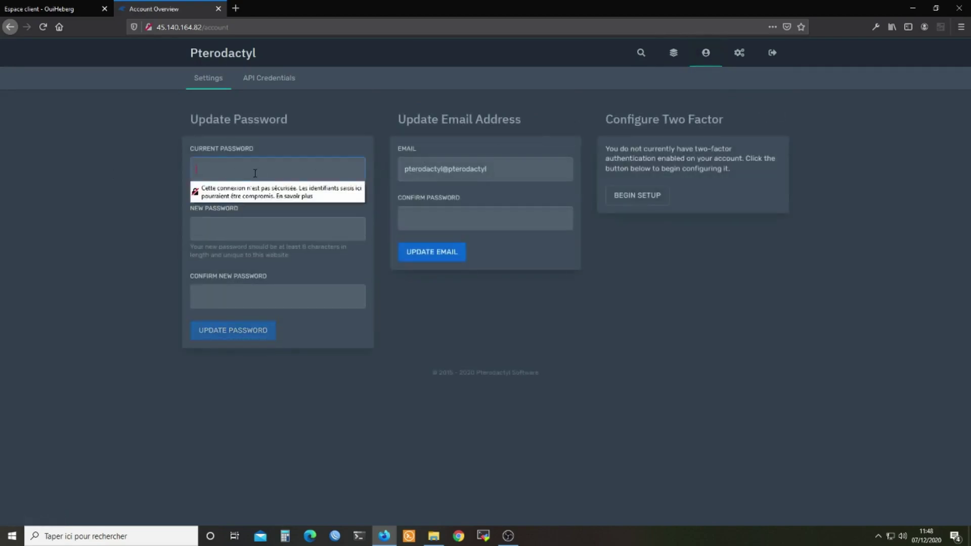
{"action": "left_click", "coordinate": [132, 177]}
{"action": "left_click", "coordinate": [244, 229]}
{"action": "left_click", "coordinate": [420, 351]}
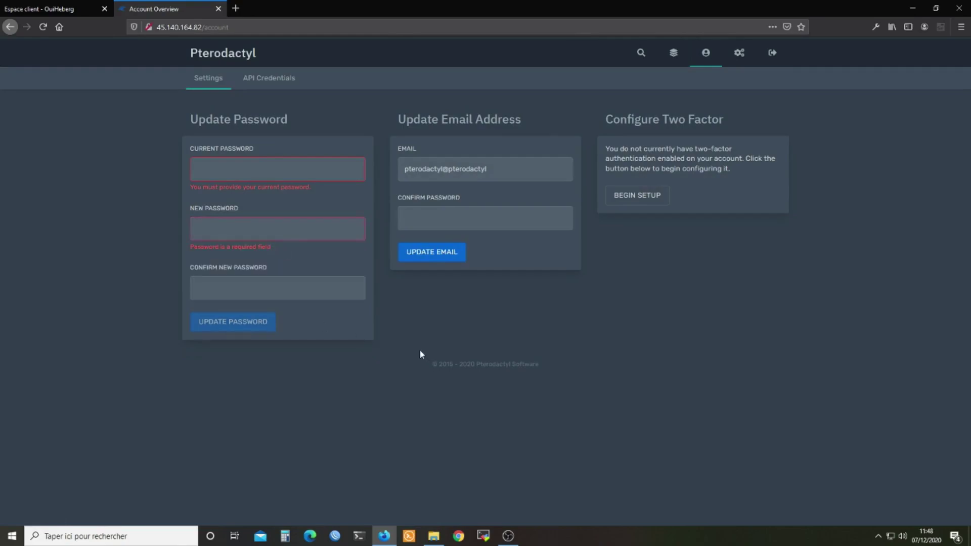
{"action": "triple_click", "coordinate": [504, 161]}
{"action": "left_click", "coordinate": [696, 315]}
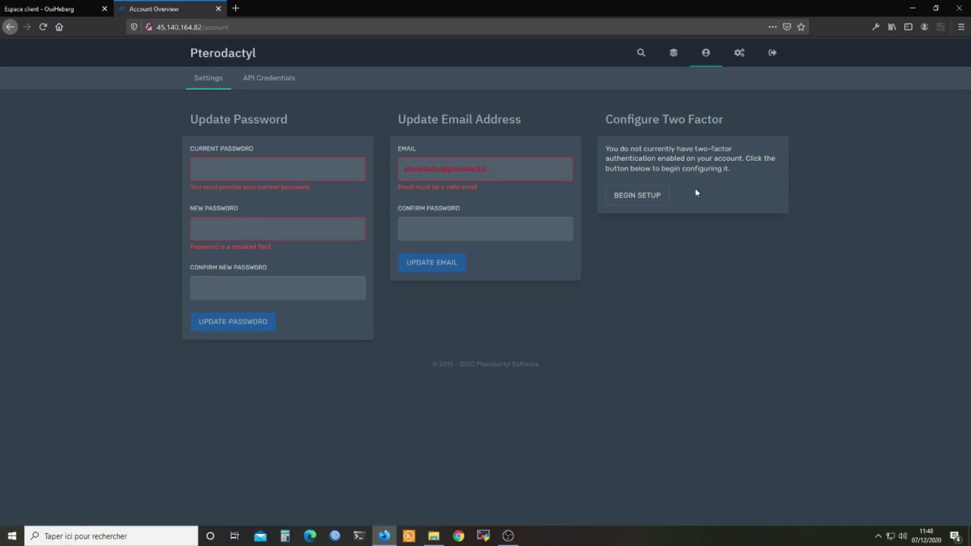
Open the port allocation settings of the node located in France in the panel's administration area.
{"action": "left_click", "coordinate": [740, 59]}
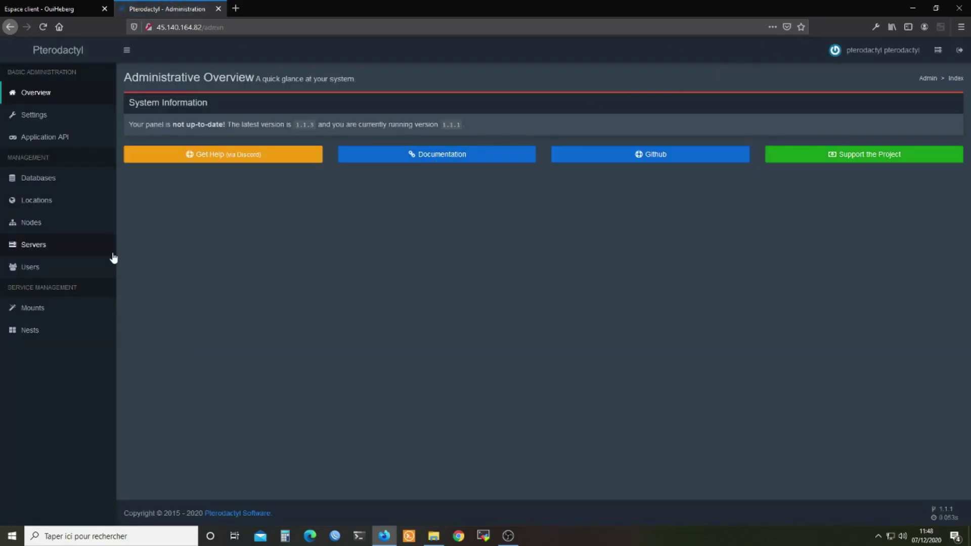
{"action": "left_click", "coordinate": [40, 232]}
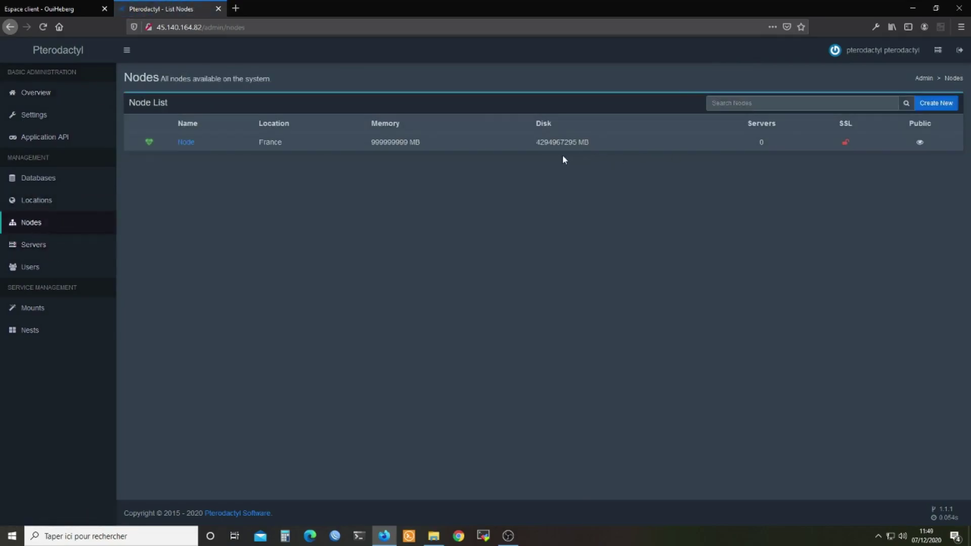
{"action": "left_click", "coordinate": [185, 142]}
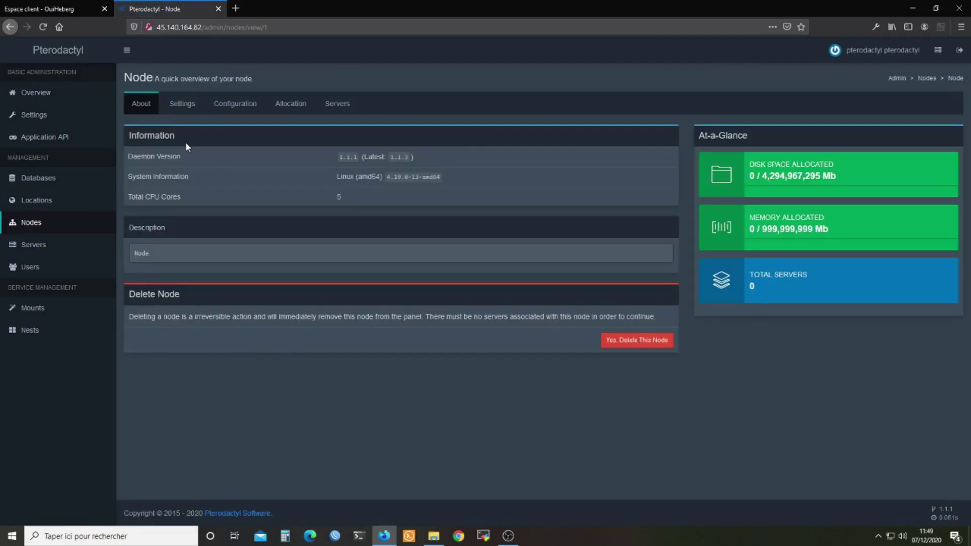
{"action": "left_click", "coordinate": [296, 110]}
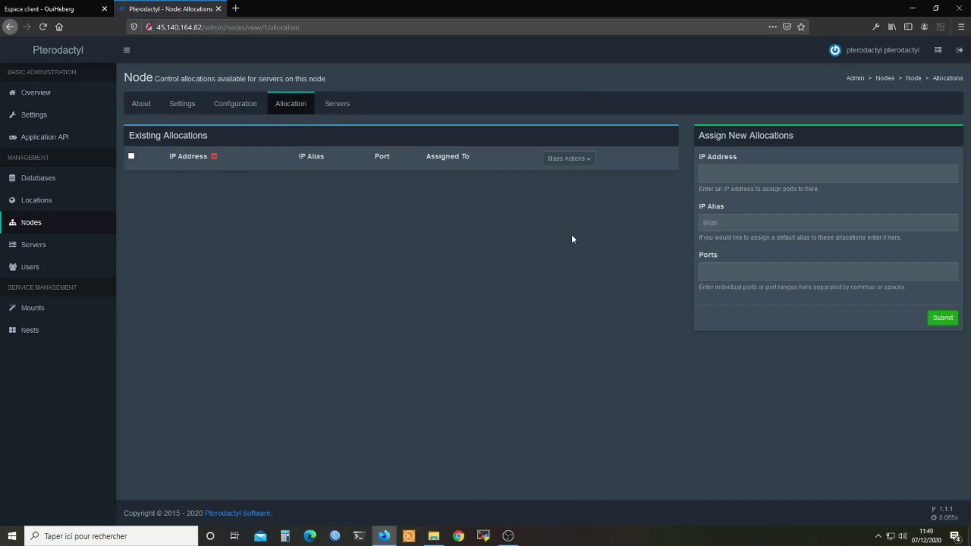
Enter 45.140.164.82 as the IP address for the new allocation.
{"action": "left_click", "coordinate": [738, 176]}
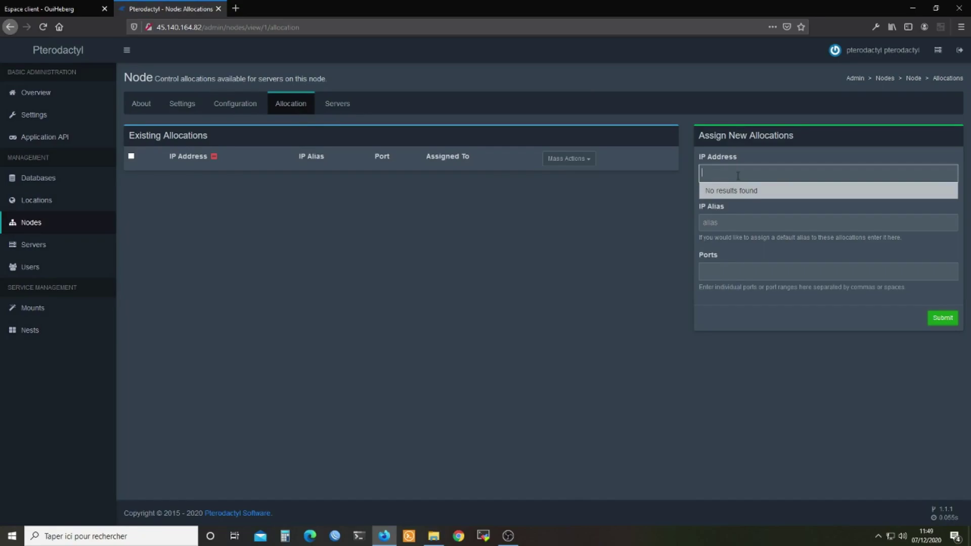
{"action": "type", "text": "45.140"}
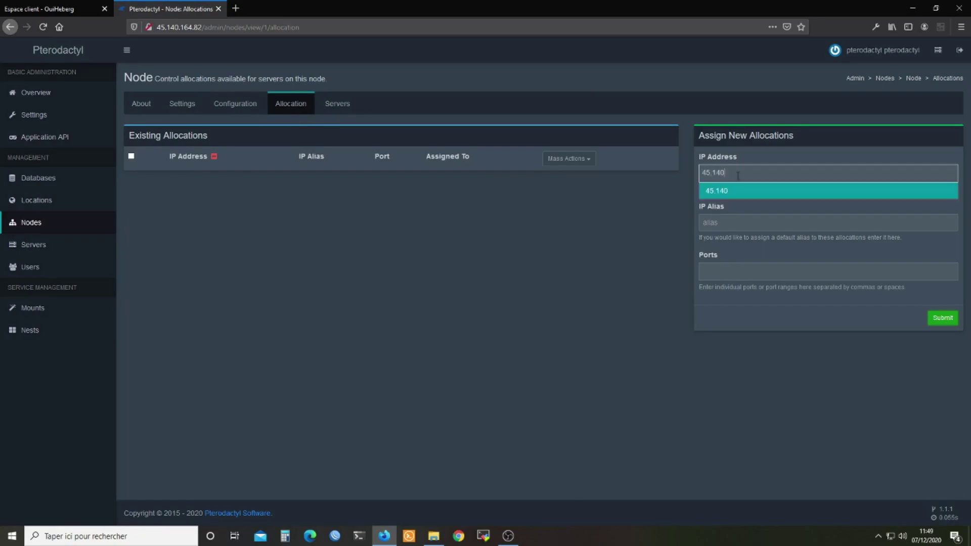
{"action": "type", "text": ".164.82"}
{"action": "key", "text": "Return"}
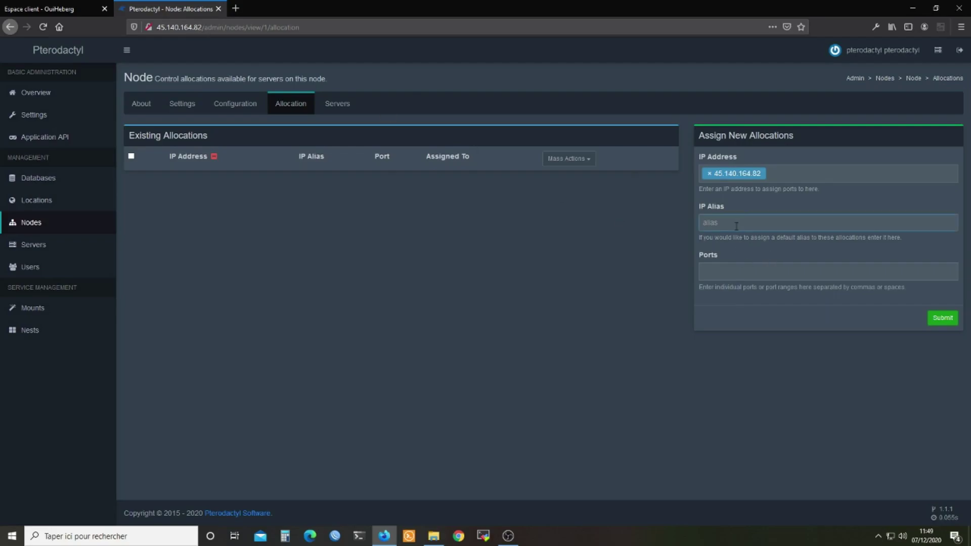
{"action": "left_click", "coordinate": [720, 272]}
{"action": "type", "text": "2556"}
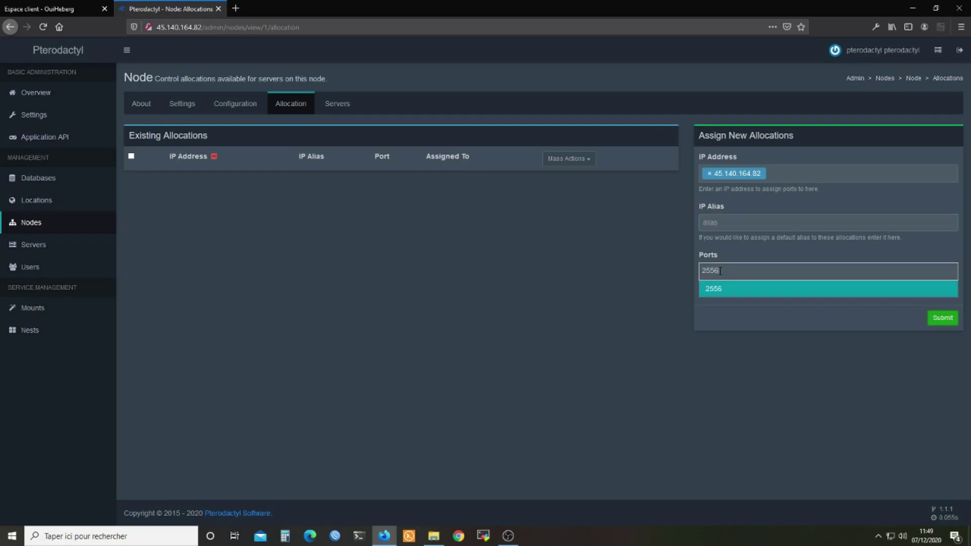
{"action": "type", "text": "5-25570"}
{"action": "left_click", "coordinate": [747, 336]}
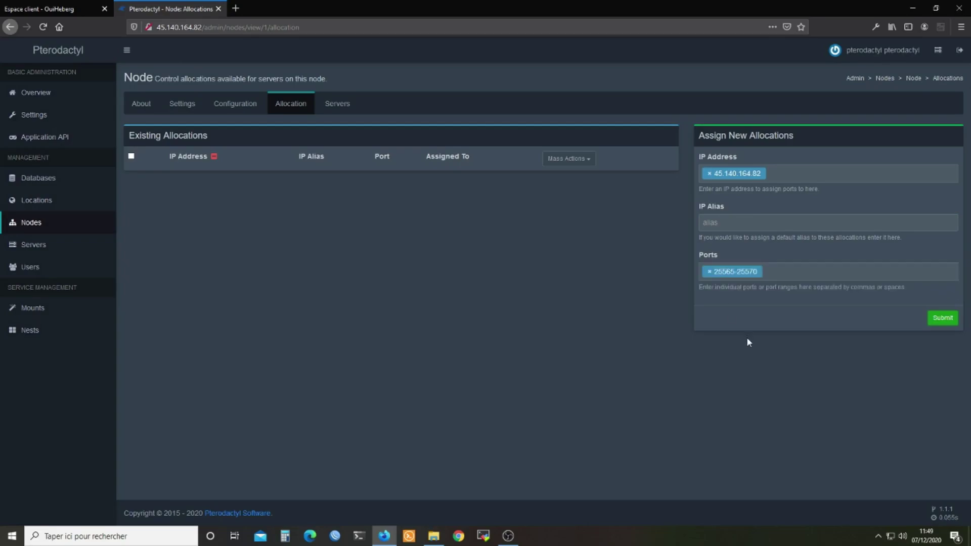
{"action": "left_click", "coordinate": [943, 318]}
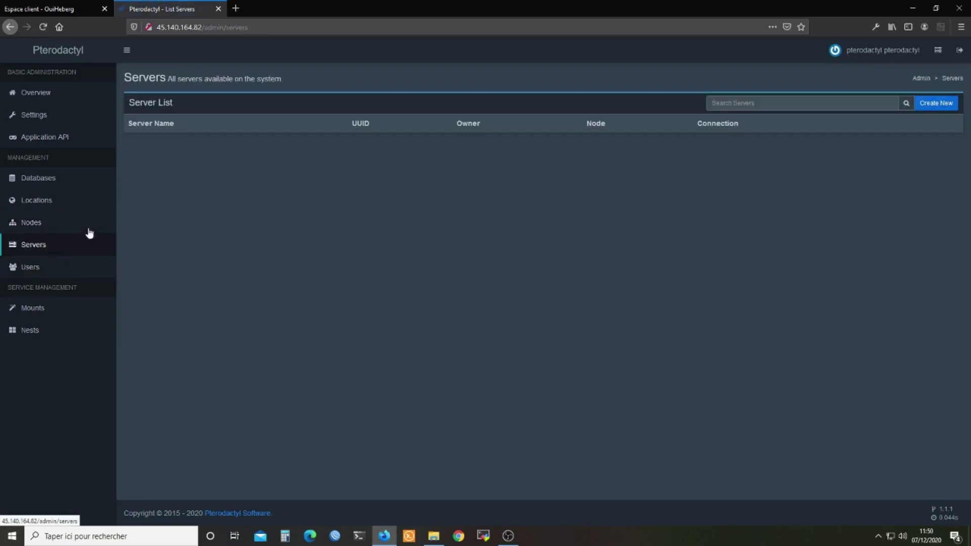
Start a new server called "Serveur Name" and assign the pterodactyl account as its owner.
{"action": "left_click", "coordinate": [936, 104]}
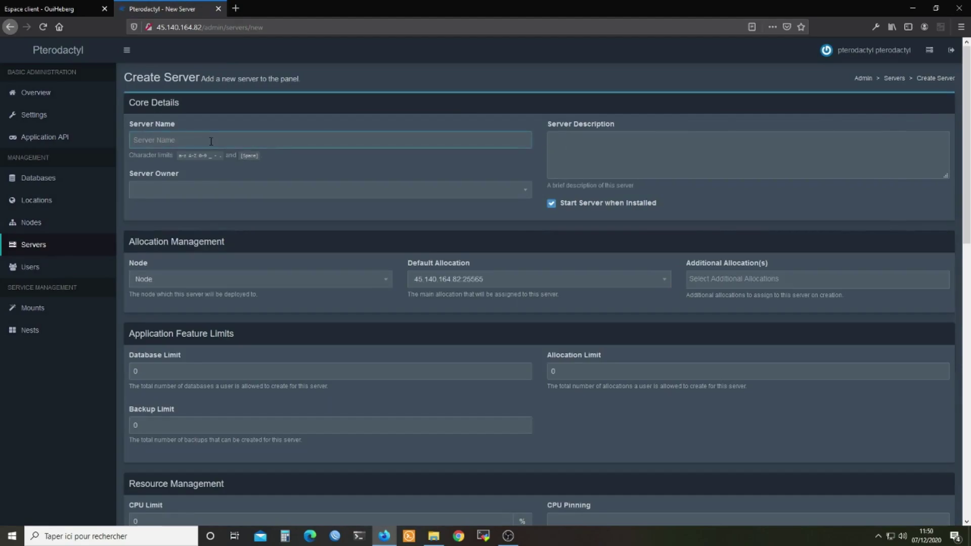
{"action": "type", "text": "Se"}
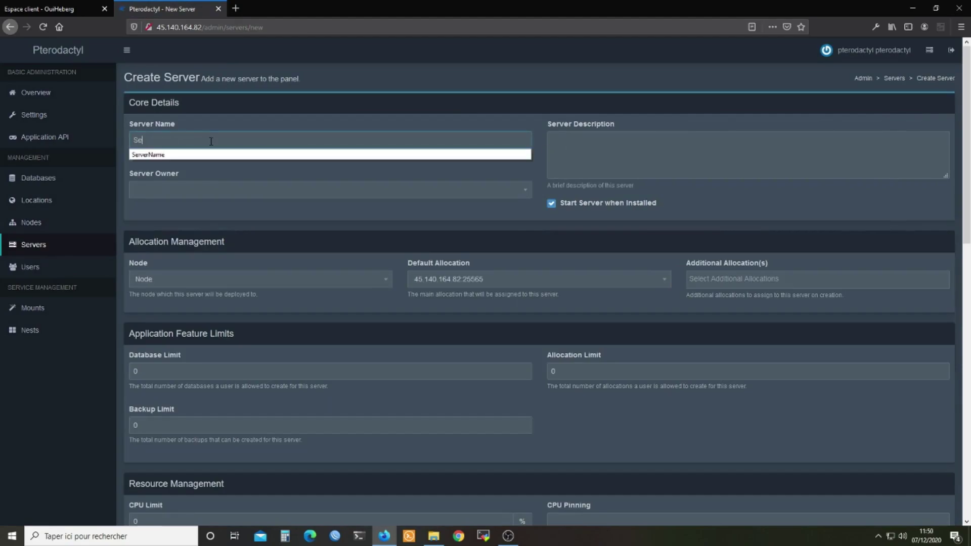
{"action": "type", "text": "rveur Name"}
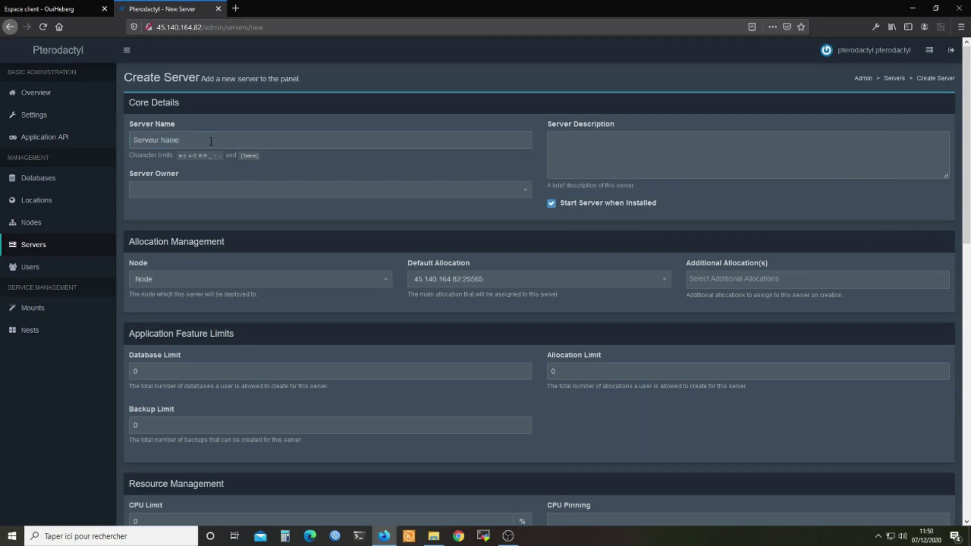
{"action": "left_click", "coordinate": [219, 188]}
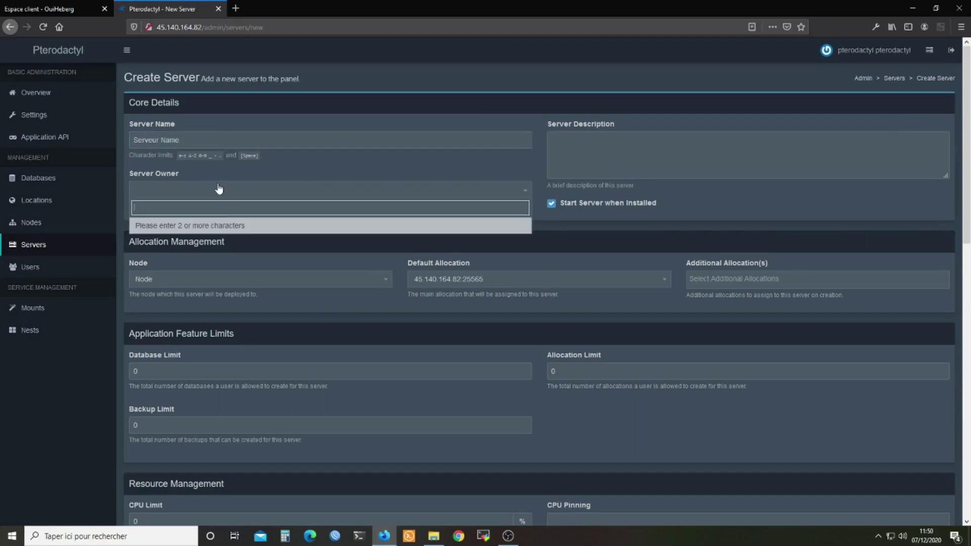
{"action": "type", "text": "pte"}
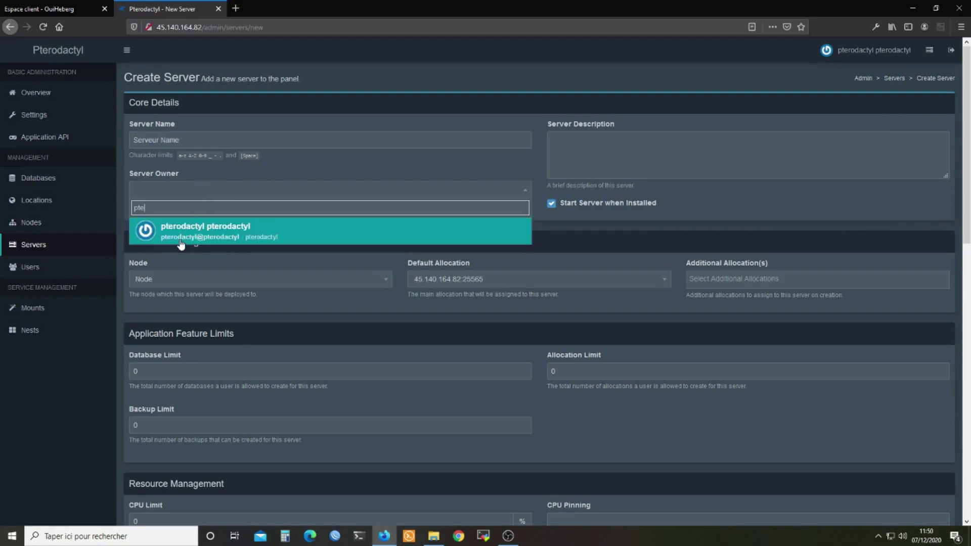
{"action": "left_click", "coordinate": [181, 233]}
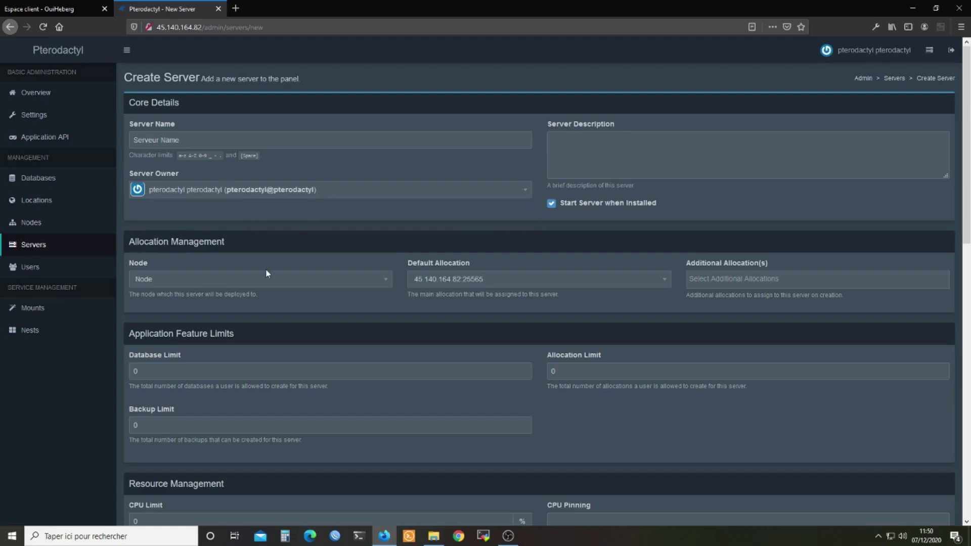
Deploy the server on the node under France with default allocation 45.140.164.82:25565 and no additional allocations.
{"action": "scroll", "coordinate": [285, 268], "scroll_direction": "down", "scroll_amount": 1}
{"action": "left_click", "coordinate": [207, 229]}
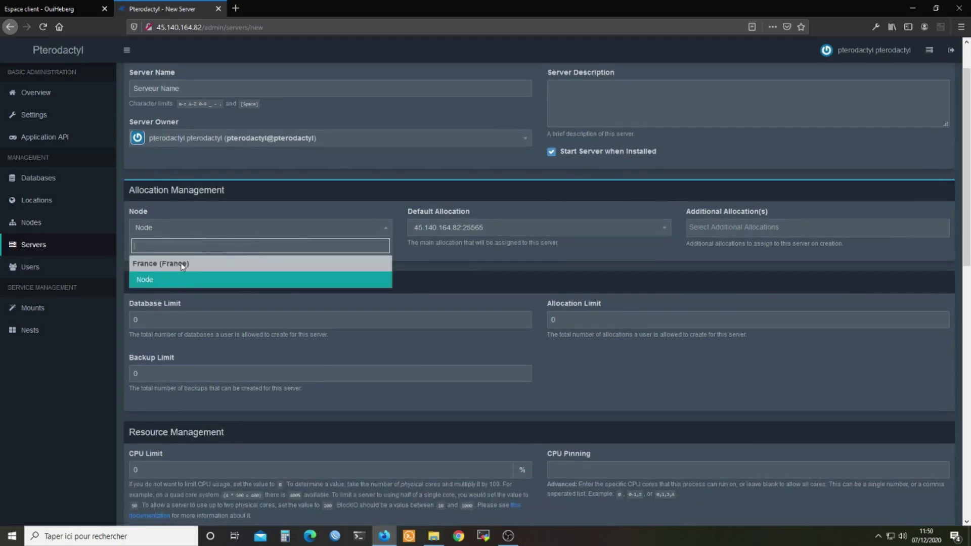
{"action": "left_click", "coordinate": [142, 281]}
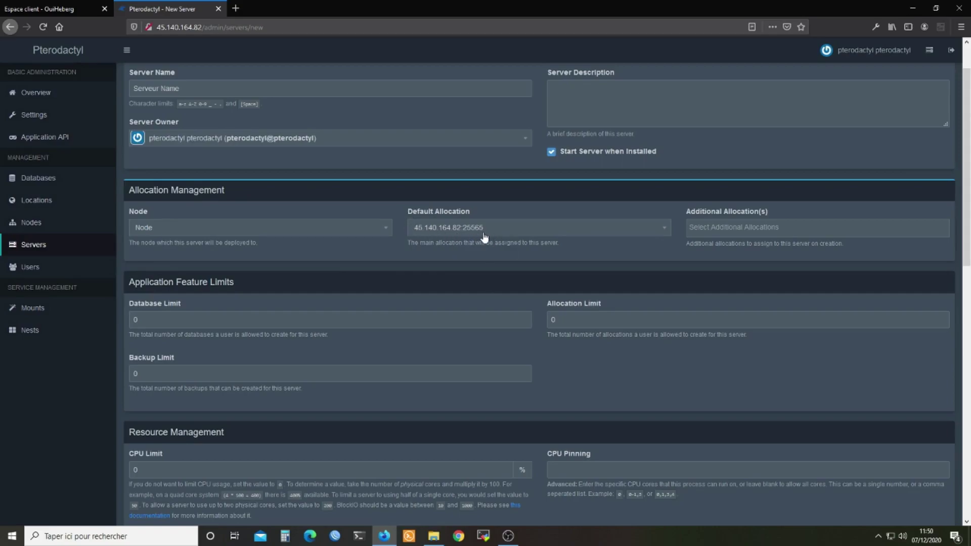
{"action": "left_click", "coordinate": [503, 234]}
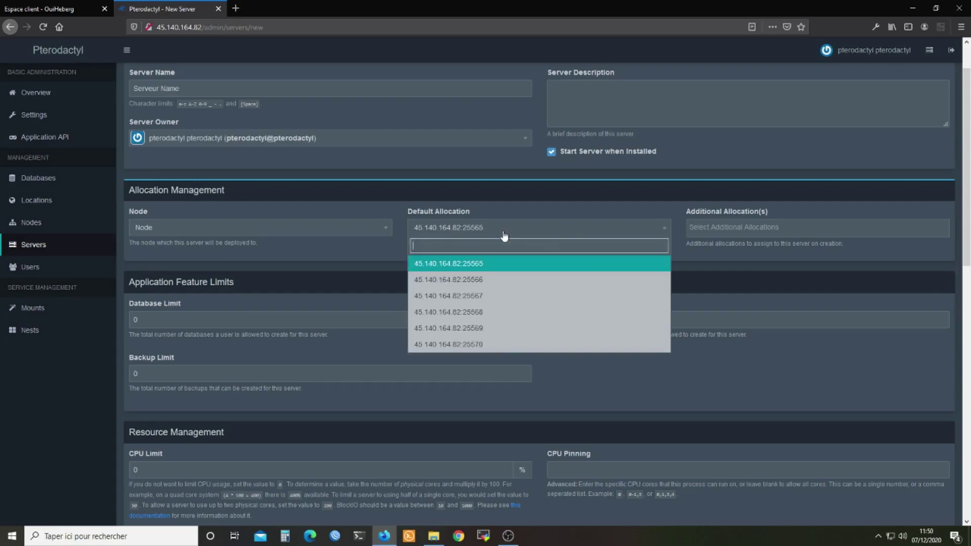
{"action": "left_click", "coordinate": [495, 268]}
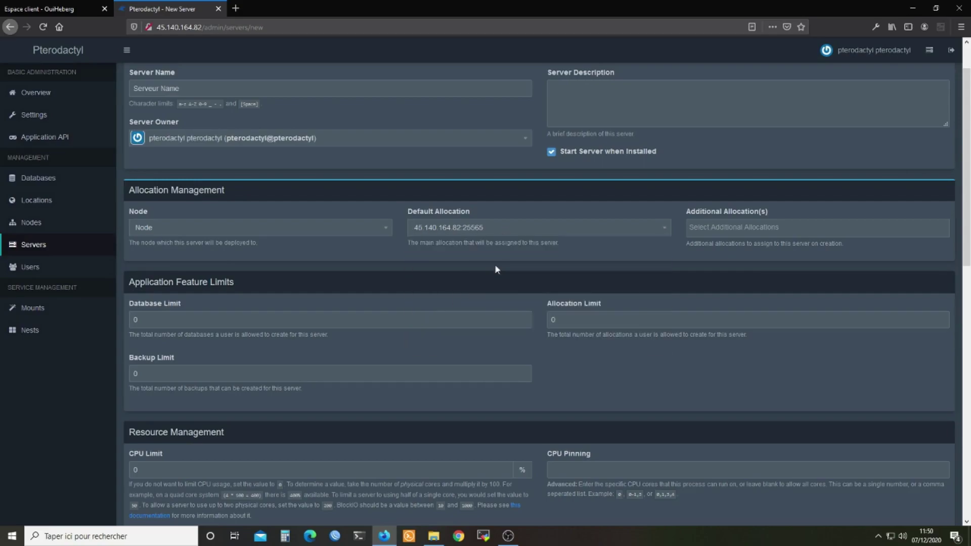
{"action": "left_click", "coordinate": [742, 228]}
{"action": "left_click", "coordinate": [643, 264]}
Set the server's database limit to 1 and its backup limit to 5.
{"action": "scroll", "coordinate": [356, 274], "scroll_direction": "down", "scroll_amount": 1}
{"action": "double_click", "coordinate": [172, 268]}
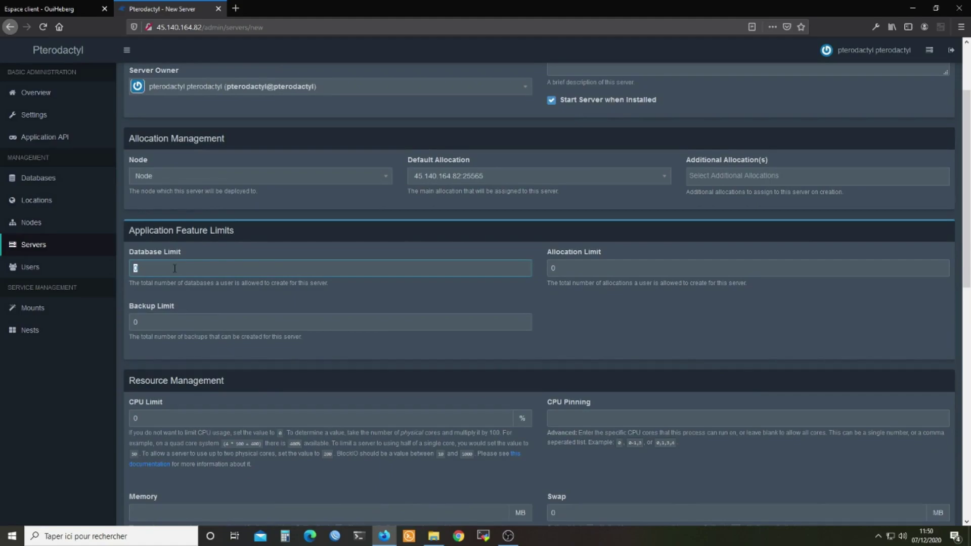
{"action": "type", "text": "1"}
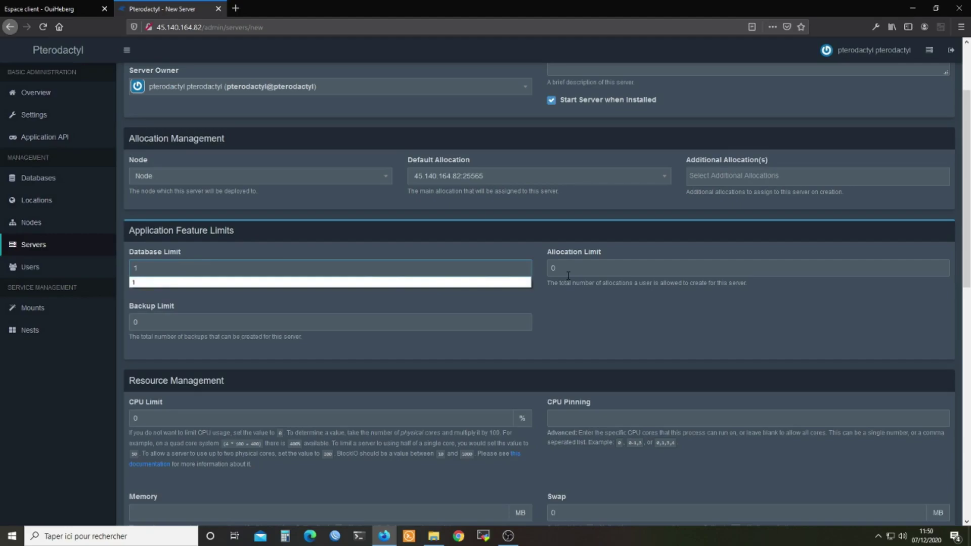
{"action": "left_click", "coordinate": [555, 323]}
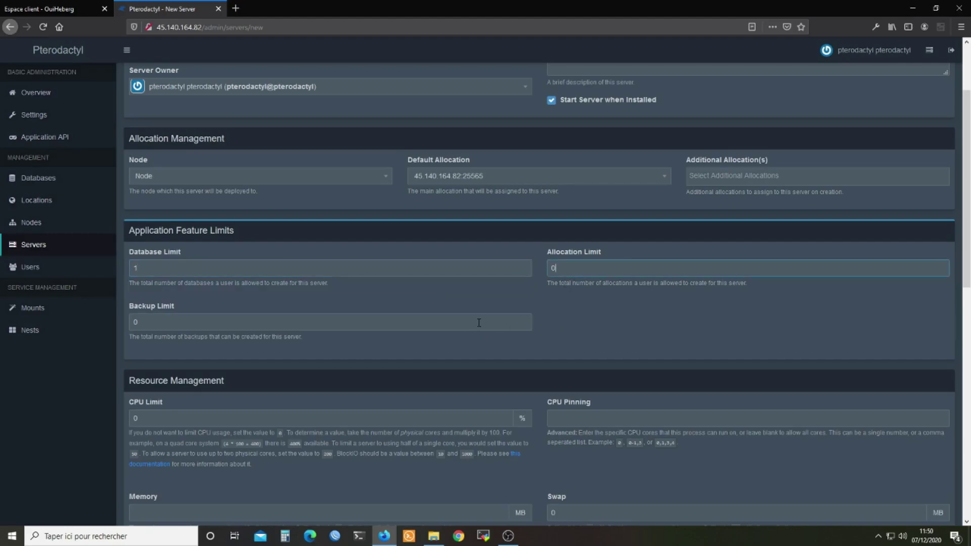
{"action": "key", "text": "Tab"}
{"action": "type", "text": "5"}
{"action": "left_click", "coordinate": [548, 308]}
Try a CPU limit of 400% for the server.
{"action": "scroll", "coordinate": [539, 304], "scroll_direction": "down", "scroll_amount": 1}
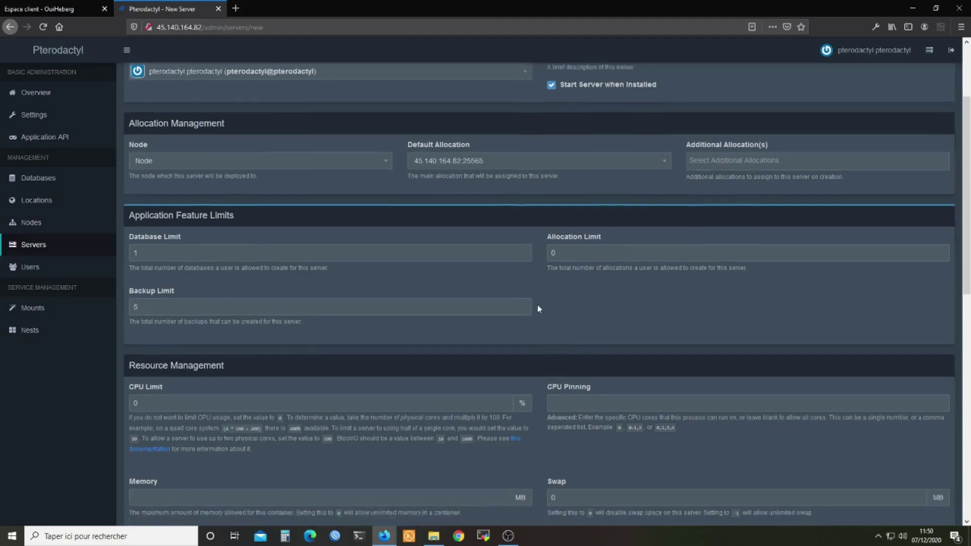
{"action": "scroll", "coordinate": [539, 308], "scroll_direction": "down", "scroll_amount": 3}
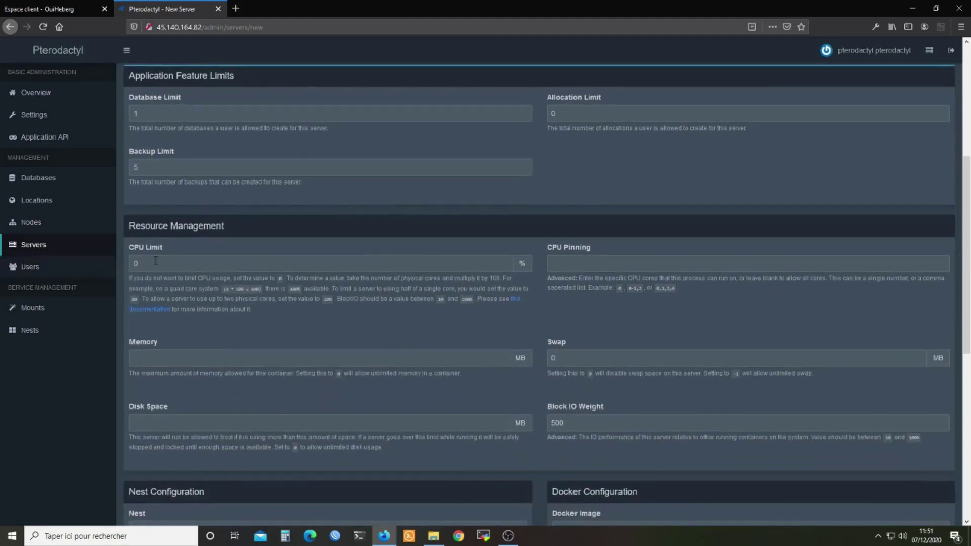
{"action": "double_click", "coordinate": [157, 261]}
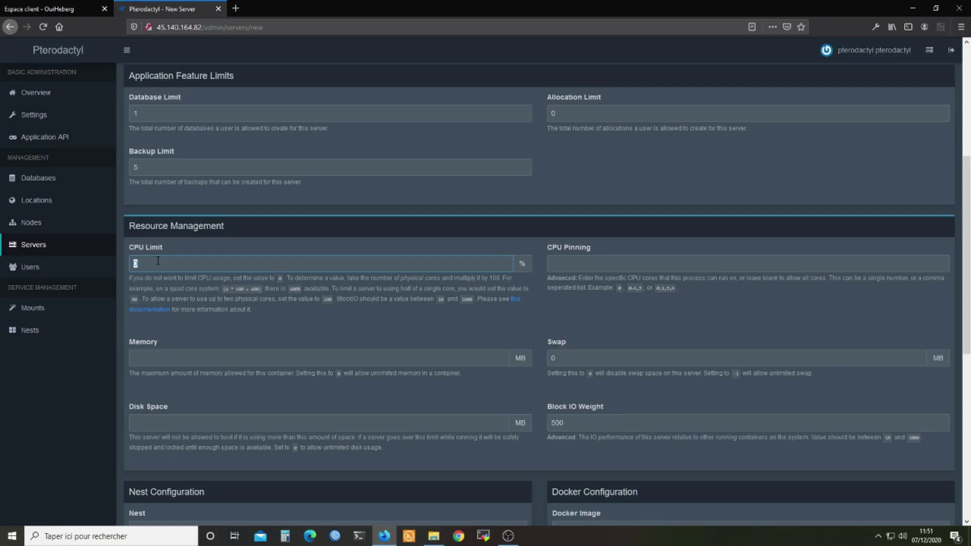
{"action": "type", "text": "400%"}
{"action": "key", "text": "BackSpace"}
{"action": "double_click", "coordinate": [468, 268]}
{"action": "left_click", "coordinate": [468, 268]}
Set the server's CPU limit to 100% and its memory to 4096 MB.
{"action": "left_click_drag", "start_coordinate": [150, 264], "coordinate": [131, 264]}
{"action": "type", "text": "100"}
{"action": "left_click", "coordinate": [400, 360]}
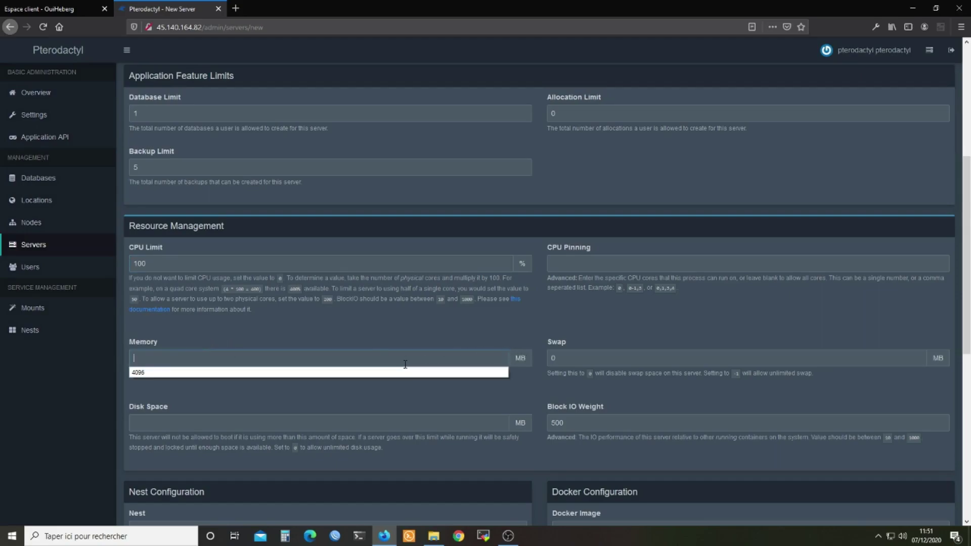
{"action": "left_click", "coordinate": [158, 373]}
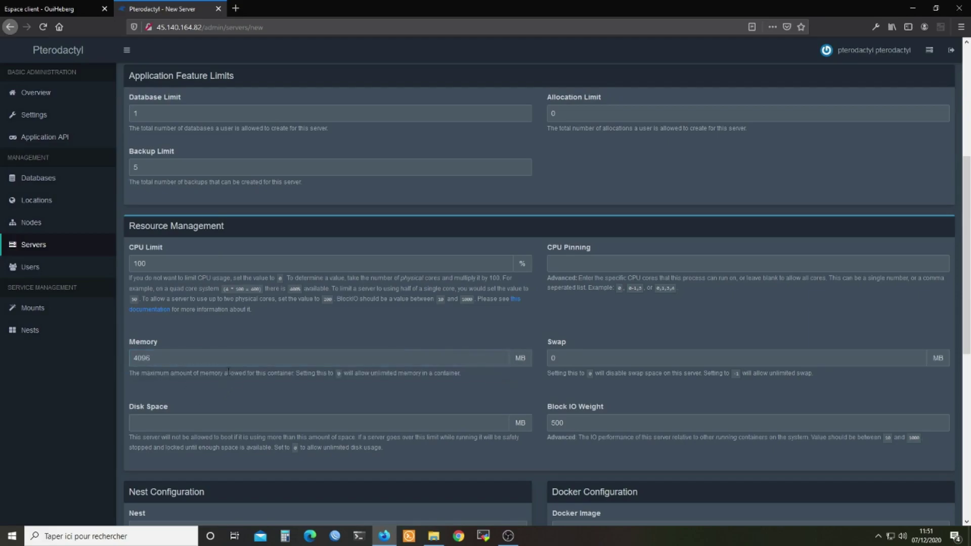
Calculate 4 × 1024 in the Windows calculator to check the memory size in megabytes, then close it.
{"action": "left_click", "coordinate": [285, 537]}
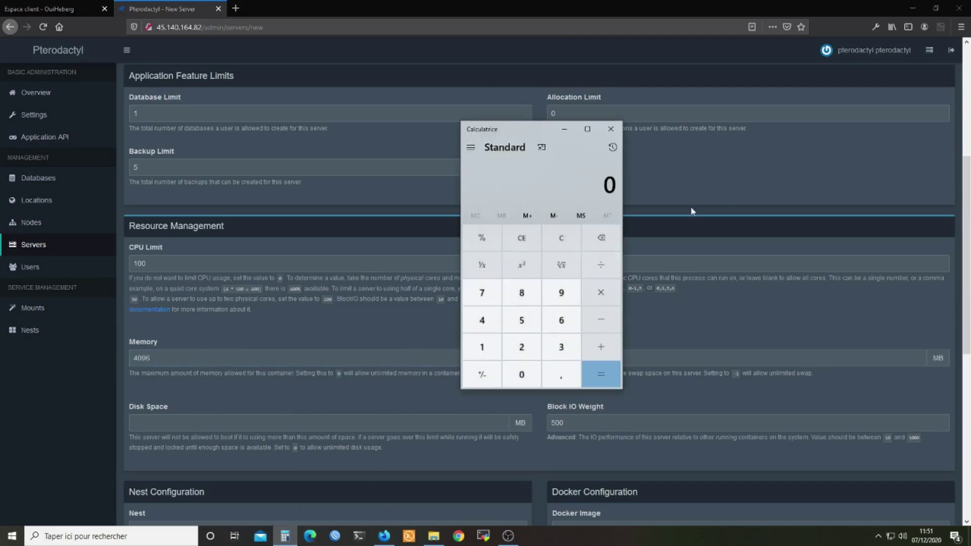
{"action": "type", "text": "4 × 1024"}
{"action": "key", "text": "Return"}
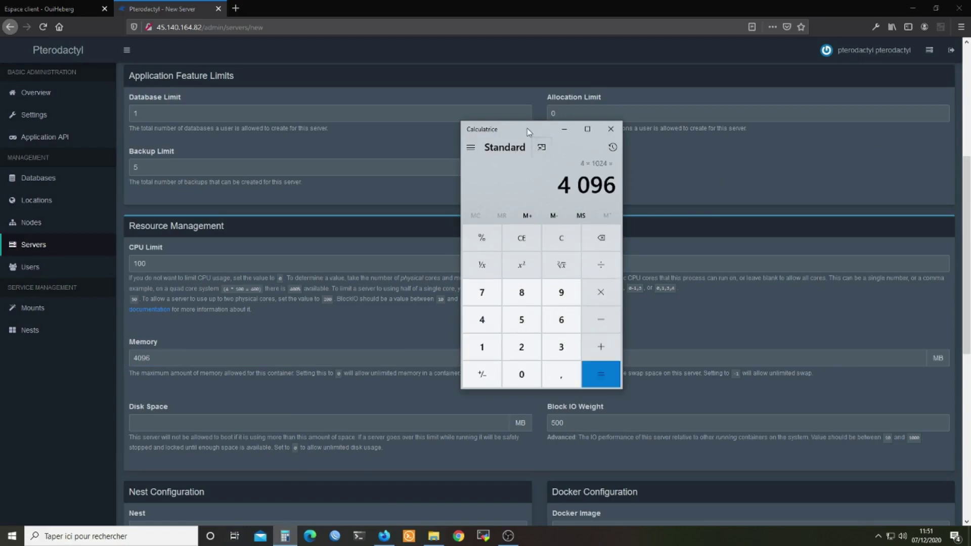
{"action": "left_click", "coordinate": [613, 130]}
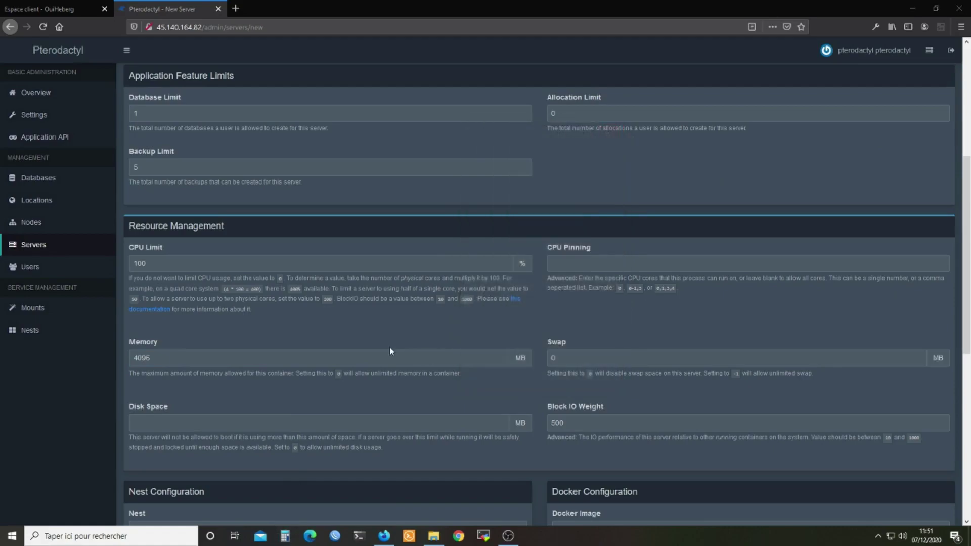
Copy the memory value of 4096 MB into the disk space and set the swap to 1024 MB.
{"action": "left_click_drag", "start_coordinate": [148, 358], "coordinate": [127, 360]}
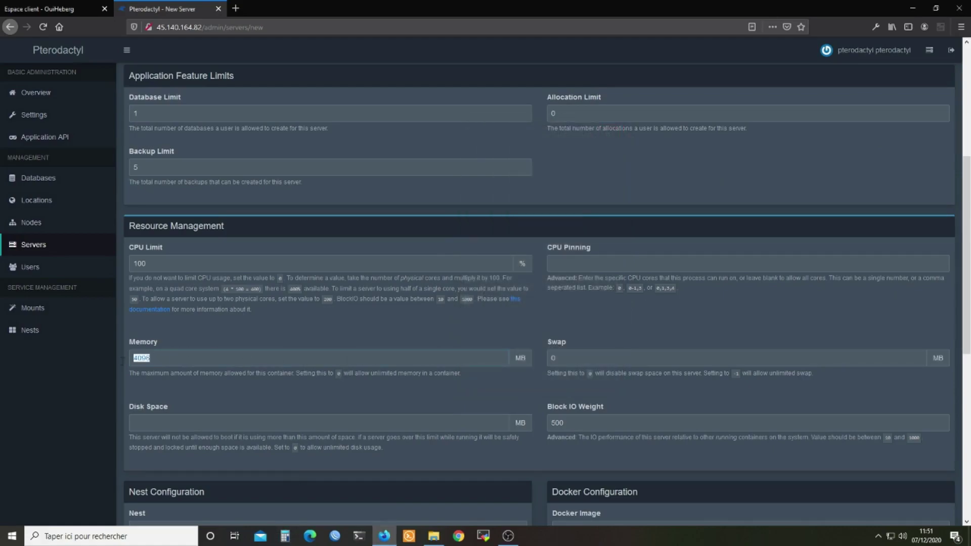
{"action": "key", "text": "ctrl+c"}
{"action": "left_click", "coordinate": [169, 430]}
{"action": "key", "text": "ctrl+v"}
{"action": "double_click", "coordinate": [564, 353]}
{"action": "type", "text": "1024"}
{"action": "left_click", "coordinate": [595, 334]}
Try the Source Engine and Voice Servers nests and browse the eggs each one offers.
{"action": "scroll", "coordinate": [521, 336], "scroll_direction": "down", "scroll_amount": 3}
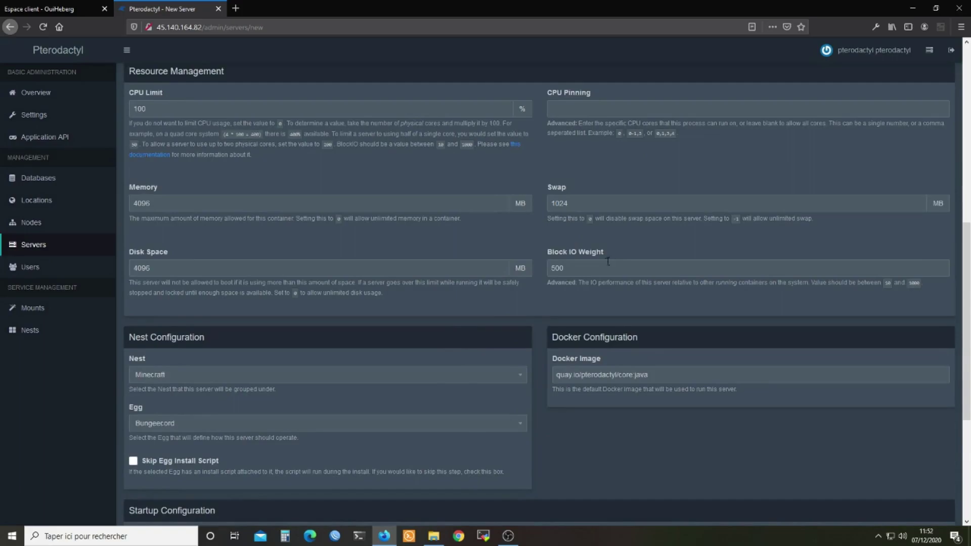
{"action": "scroll", "coordinate": [214, 331], "scroll_direction": "down", "scroll_amount": 2}
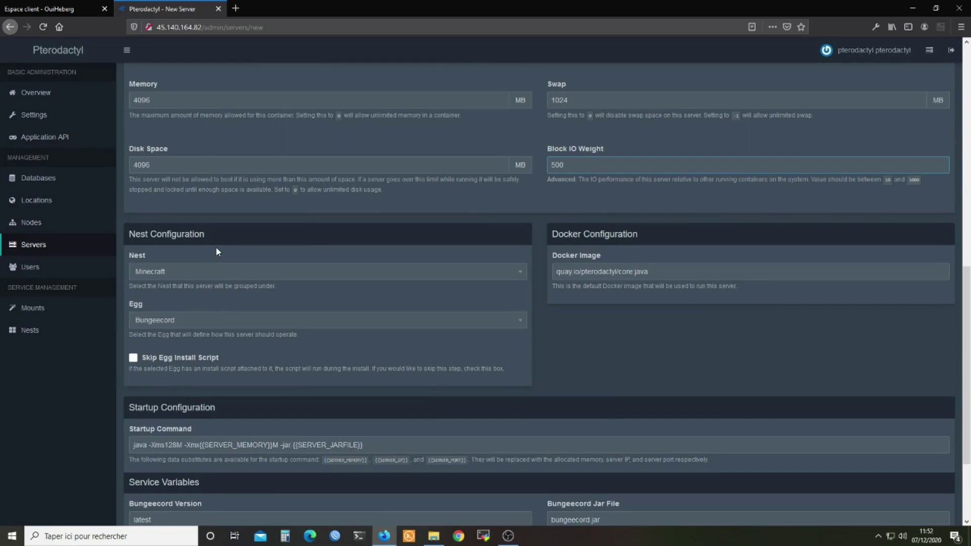
{"action": "left_click", "coordinate": [228, 274]}
{"action": "left_click", "coordinate": [200, 323]}
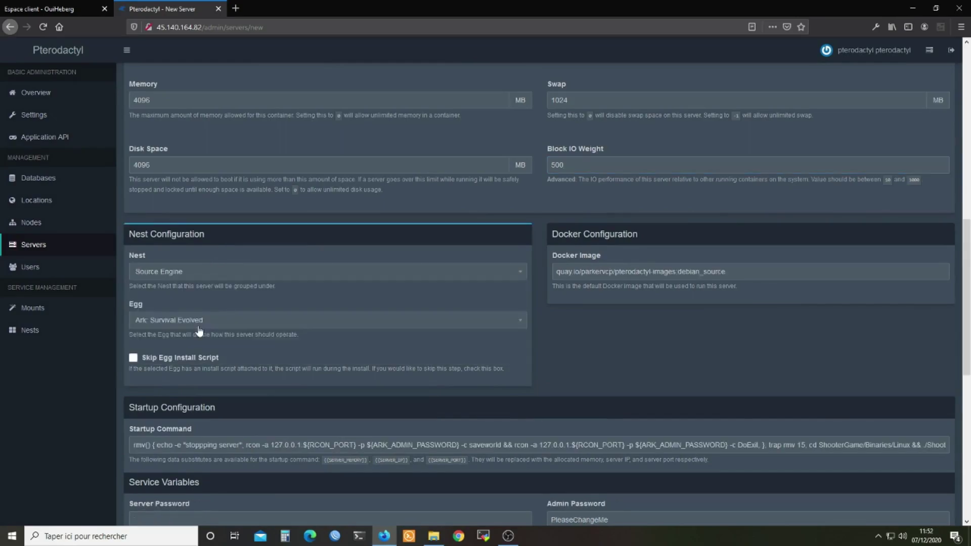
{"action": "left_click", "coordinate": [205, 321]}
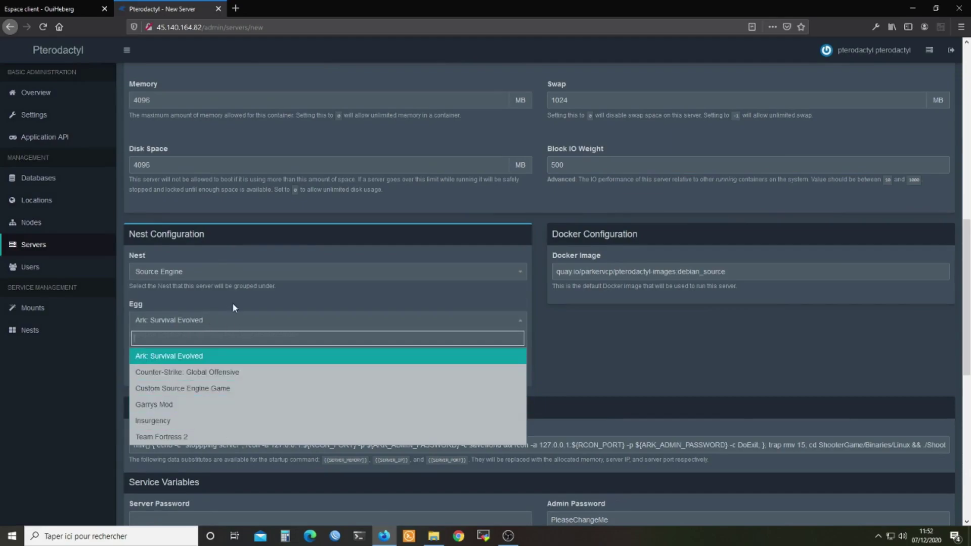
{"action": "left_click", "coordinate": [233, 281]}
{"action": "left_click", "coordinate": [191, 357]}
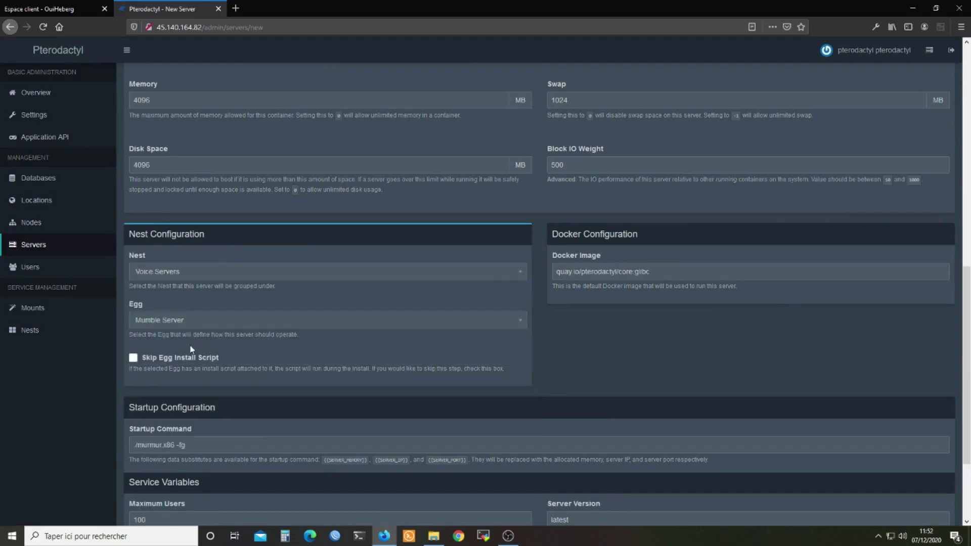
{"action": "left_click", "coordinate": [219, 322]}
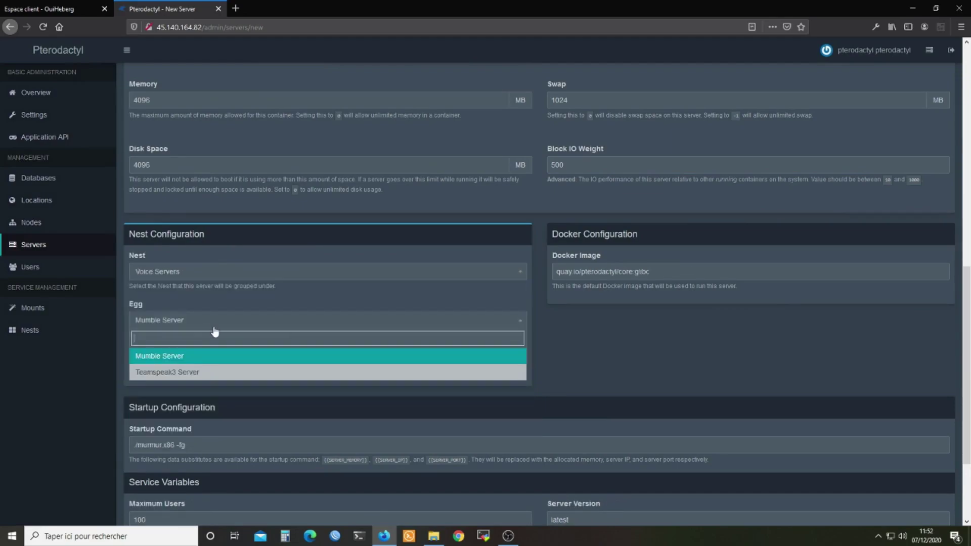
Choose the Minecraft nest with the Paper egg and create the server.
{"action": "left_click", "coordinate": [217, 274]}
{"action": "left_click", "coordinate": [182, 308]}
{"action": "left_click", "coordinate": [182, 321]}
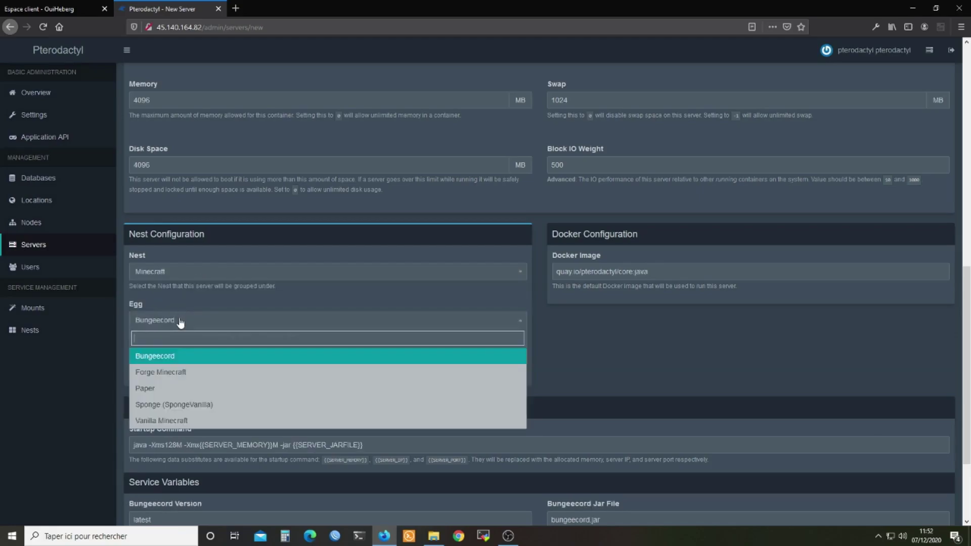
{"action": "left_click", "coordinate": [160, 388]}
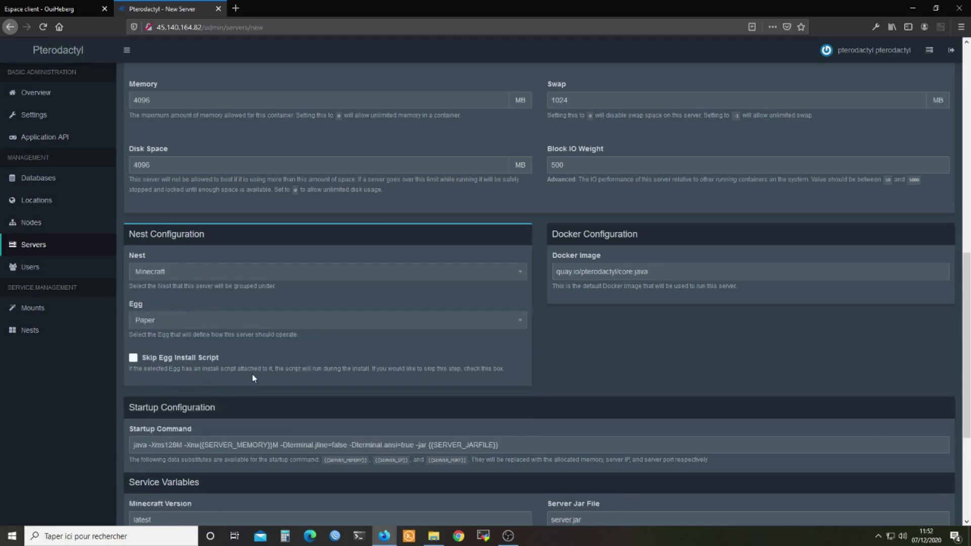
{"action": "scroll", "coordinate": [302, 335], "scroll_direction": "down", "scroll_amount": 4}
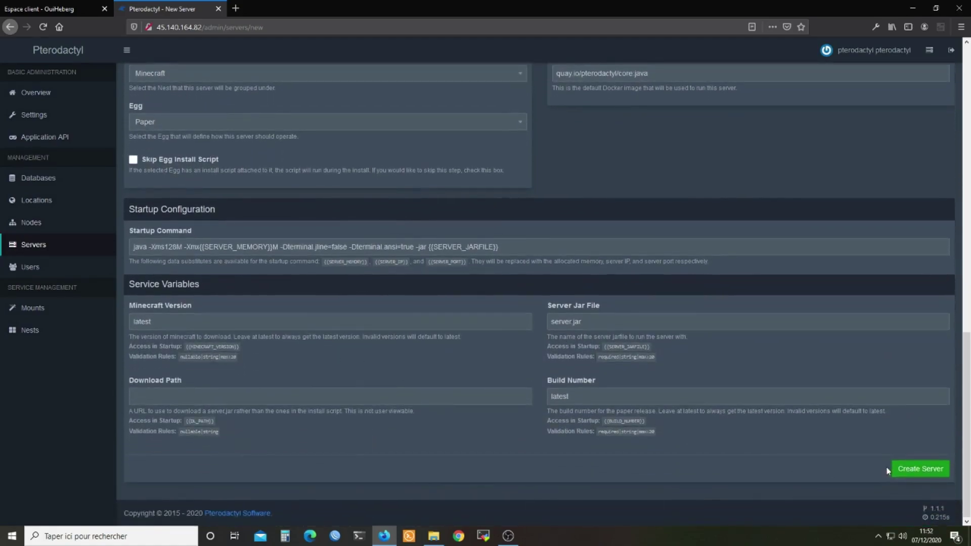
{"action": "left_click", "coordinate": [900, 468]}
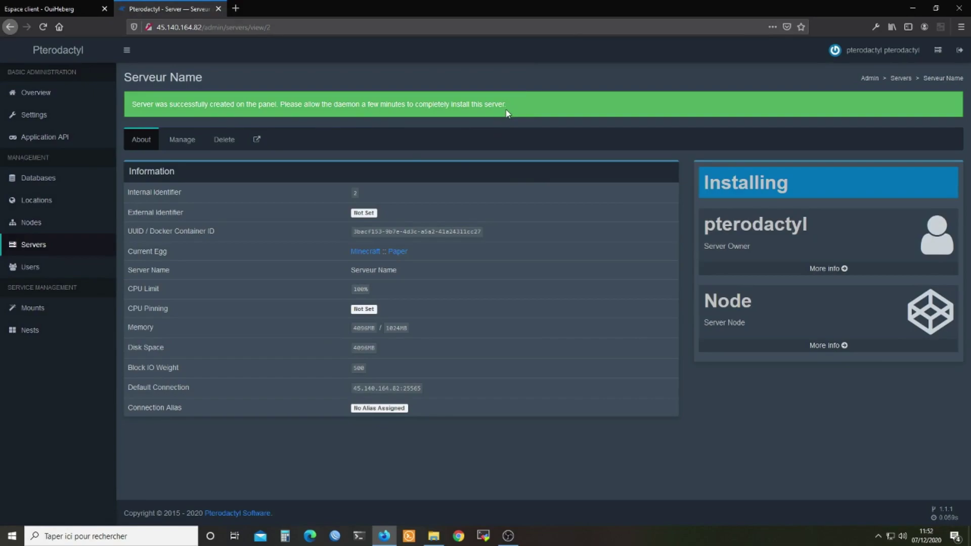
Refresh the new server's page and review its details, build configuration and startup settings.
{"action": "key", "text": "F5"}
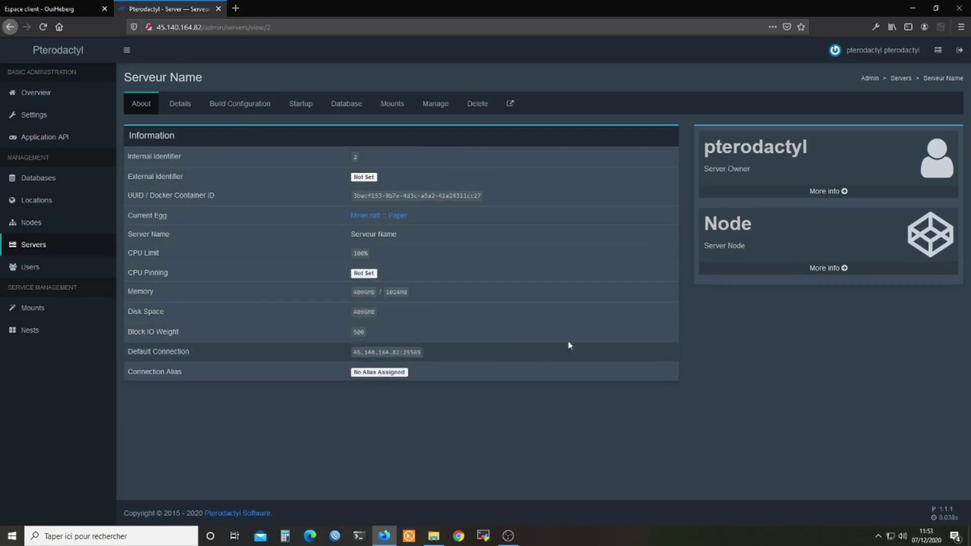
{"action": "left_click", "coordinate": [184, 105]}
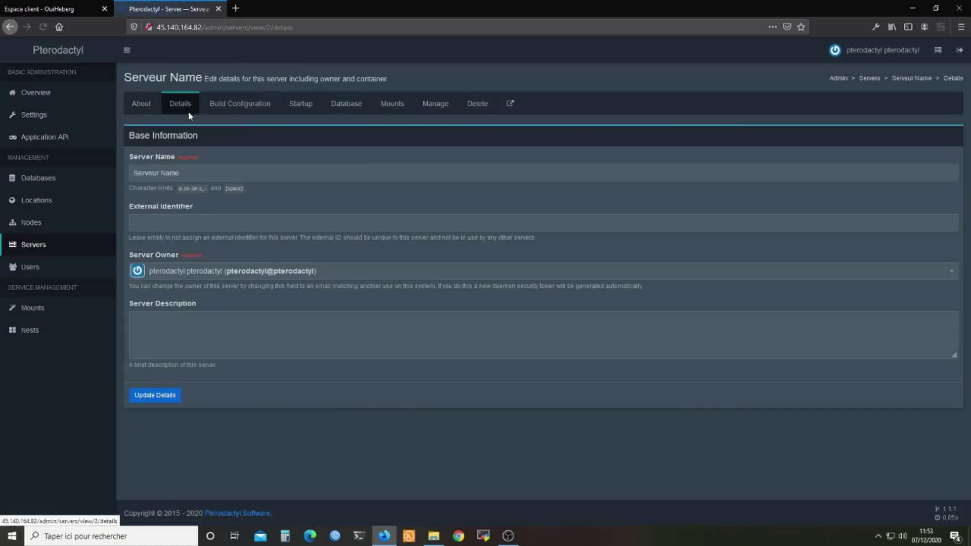
{"action": "left_click", "coordinate": [238, 104]}
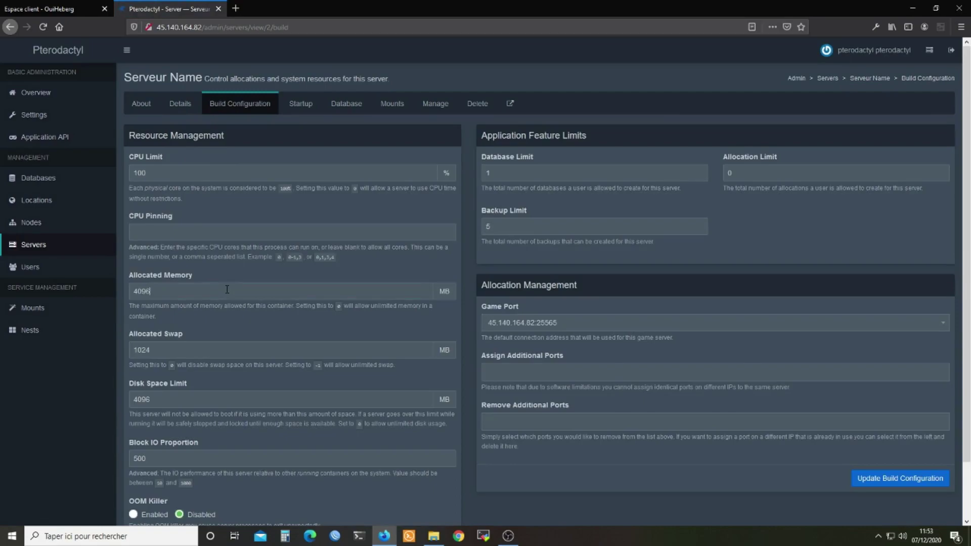
{"action": "left_click", "coordinate": [302, 118]}
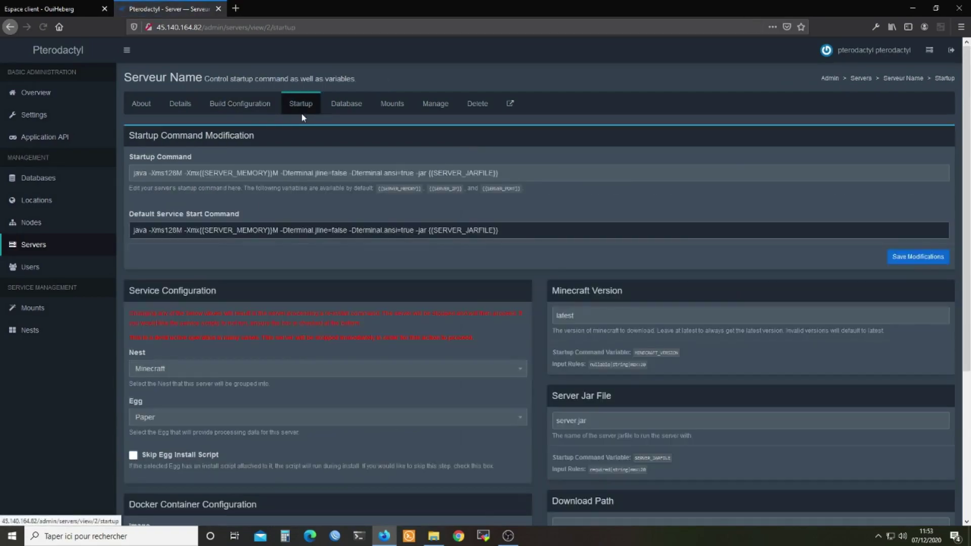
{"action": "left_click_drag", "start_coordinate": [282, 230], "coordinate": [339, 228]}
{"action": "left_click", "coordinate": [424, 172]}
{"action": "scroll", "coordinate": [306, 284], "scroll_direction": "down", "scroll_amount": 3}
{"action": "scroll", "coordinate": [299, 285], "scroll_direction": "up", "scroll_amount": 3}
Examine the server's database creation form, including its host and name fields, and look through the mounts, management and deletion options.
{"action": "left_click", "coordinate": [347, 106]}
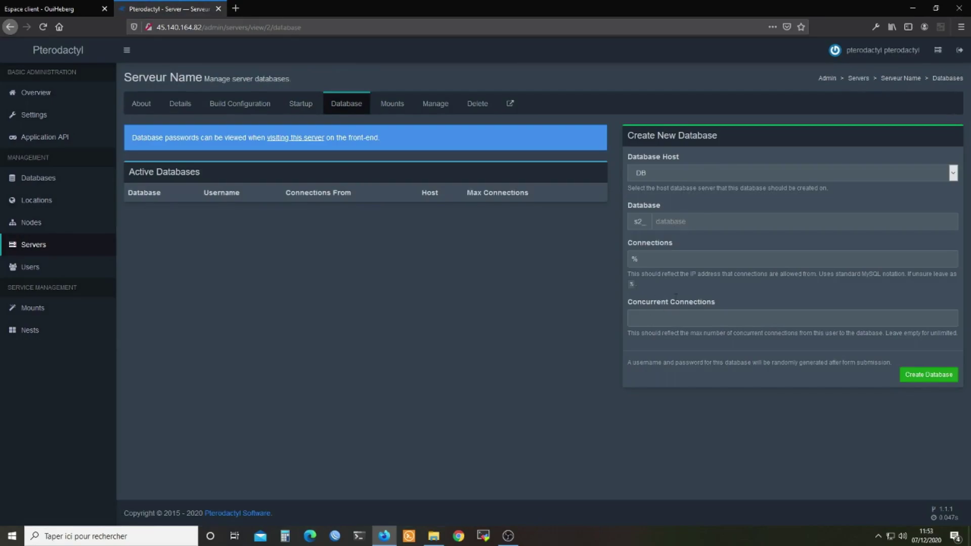
{"action": "left_click", "coordinate": [756, 167]}
{"action": "left_click", "coordinate": [666, 193]}
{"action": "left_click", "coordinate": [694, 226]}
{"action": "left_click", "coordinate": [394, 109]}
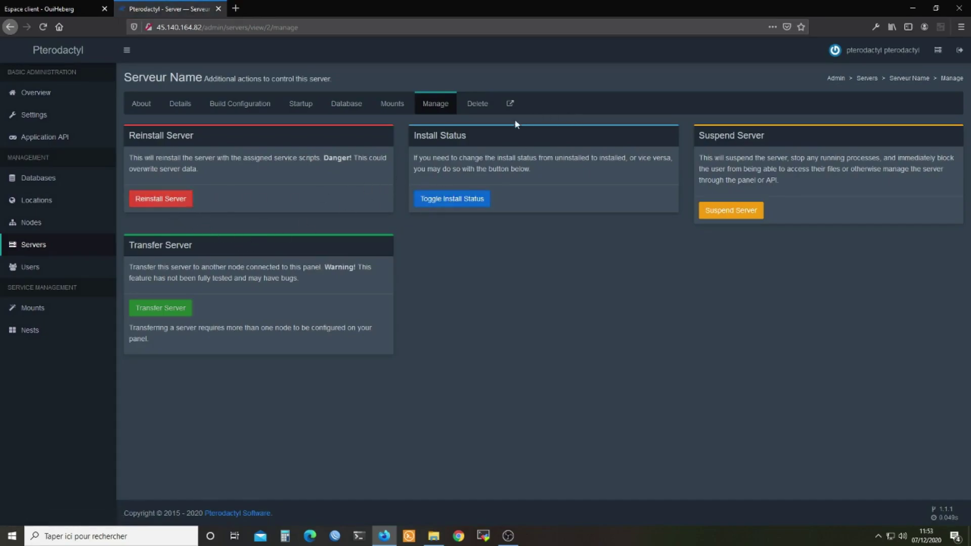
{"action": "left_click", "coordinate": [478, 113]}
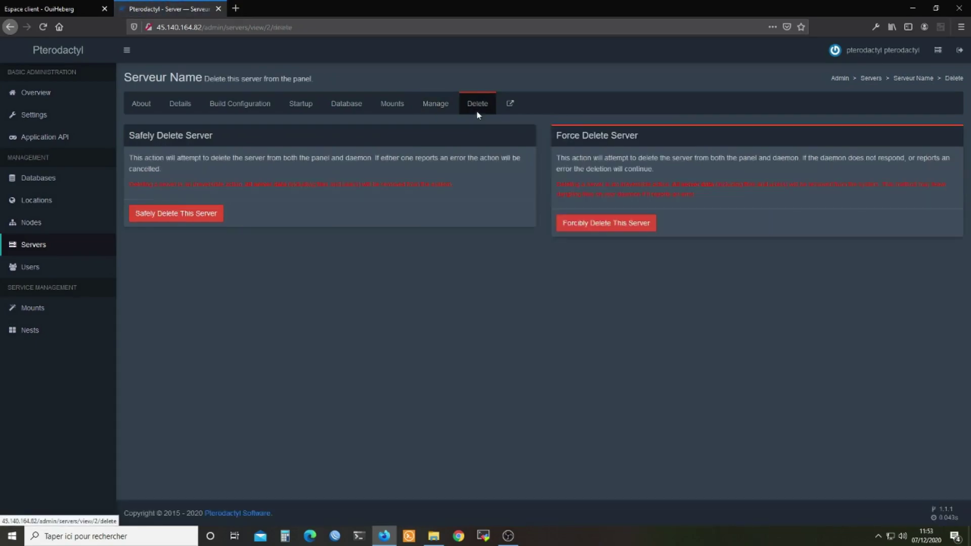
Open the server's front-end console, start the server and accept the Minecraft EULA.
{"action": "left_click", "coordinate": [510, 105]}
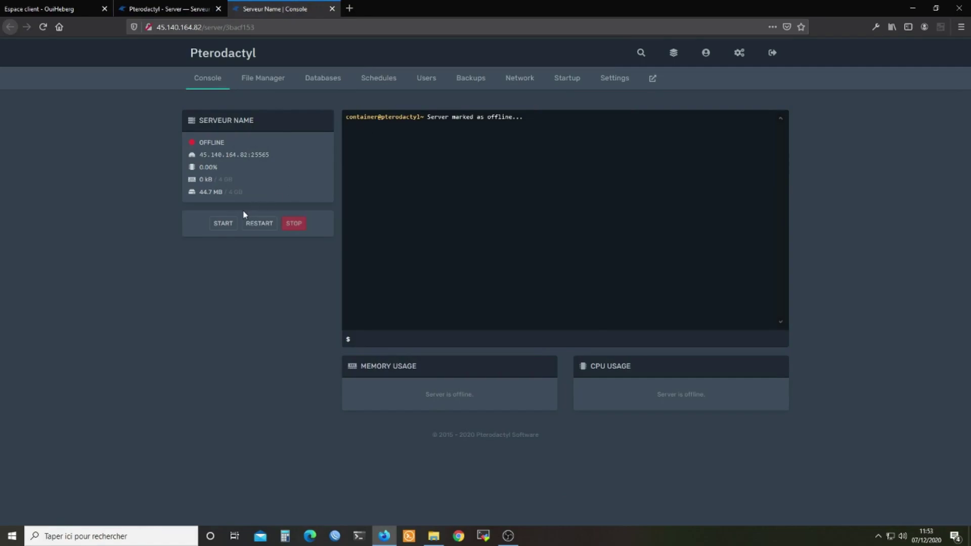
{"action": "left_click", "coordinate": [221, 228]}
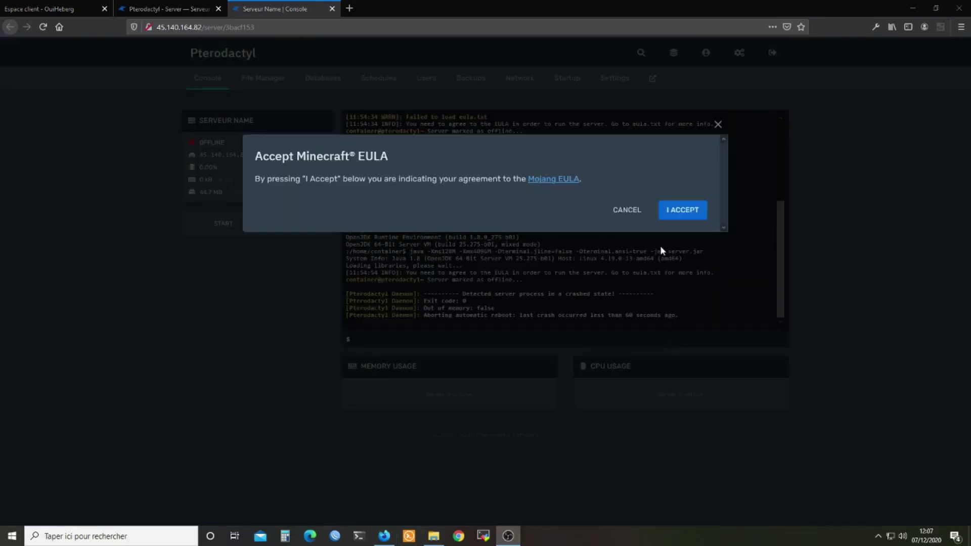
{"action": "left_click", "coordinate": [690, 213]}
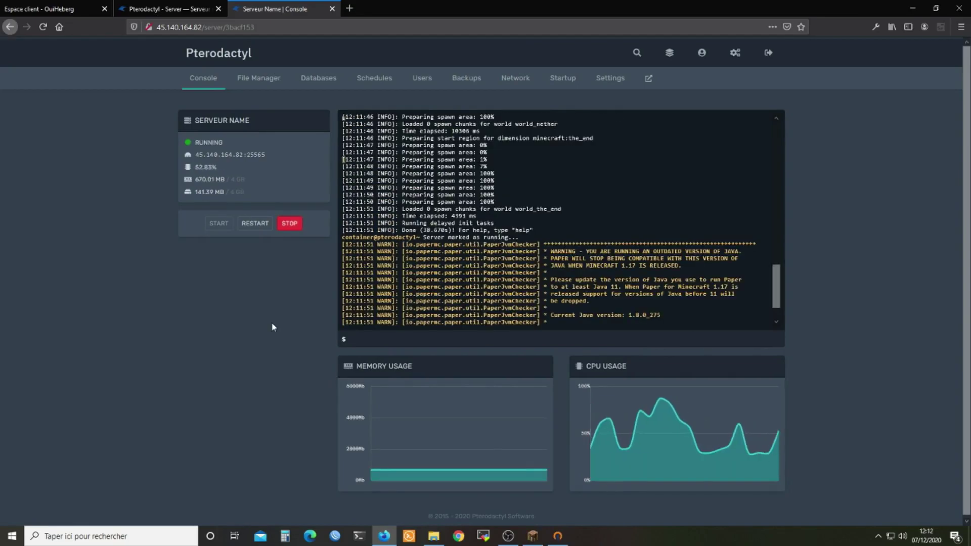
Switch to Minecraft and join the server at 45.140.164.82:25565 through the quick connection screen.
{"action": "left_click", "coordinate": [240, 157]}
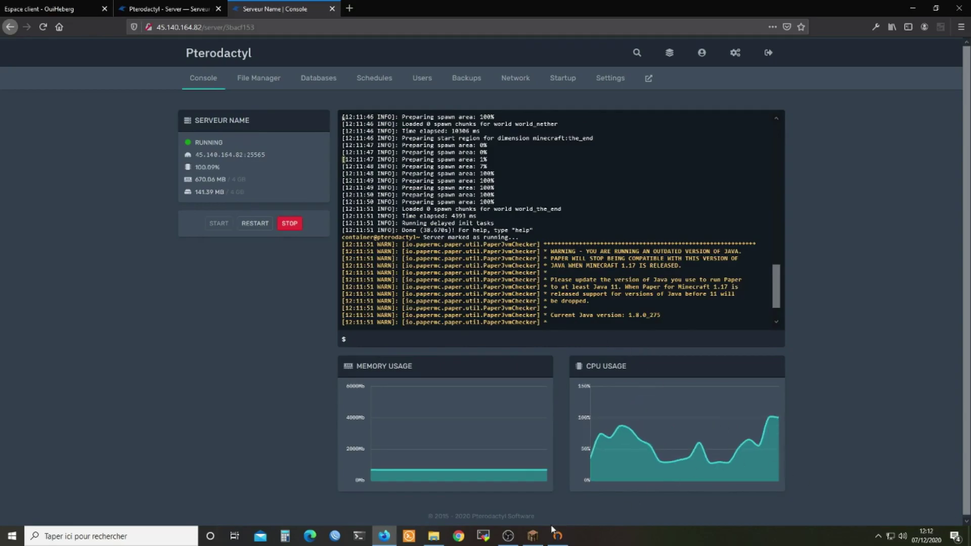
{"action": "left_click", "coordinate": [533, 535]}
{"action": "left_click", "coordinate": [243, 223]}
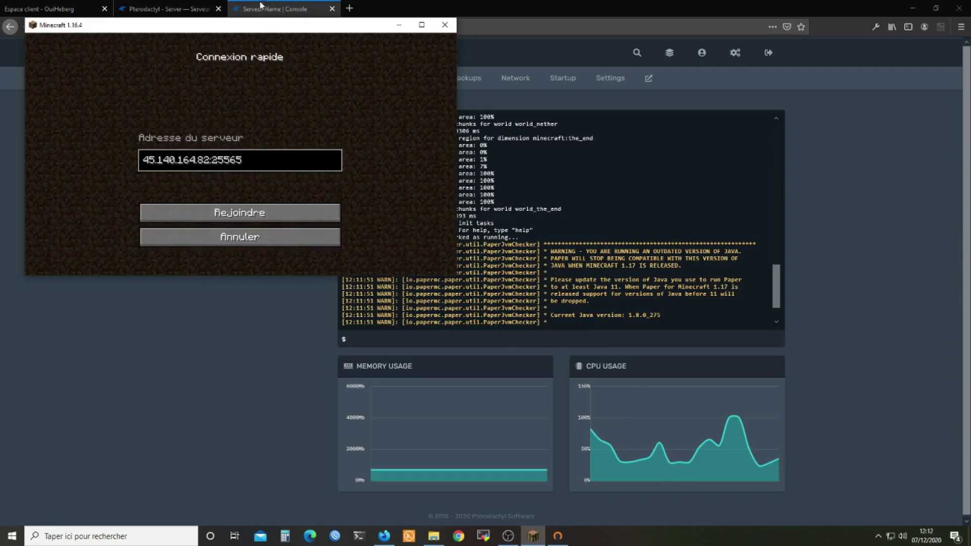
{"action": "mouse_move", "coordinate": [229, 28]}
{"action": "left_mouse_down"}
{"action": "mouse_move", "coordinate": [401, 60]}
{"action": "mouse_move", "coordinate": [499, 99]}
{"action": "mouse_move", "coordinate": [452, 105]}
{"action": "mouse_move", "coordinate": [205, 53]}
{"action": "mouse_move", "coordinate": [225, 29]}
{"action": "mouse_move", "coordinate": [214, 25]}
{"action": "left_mouse_up"}
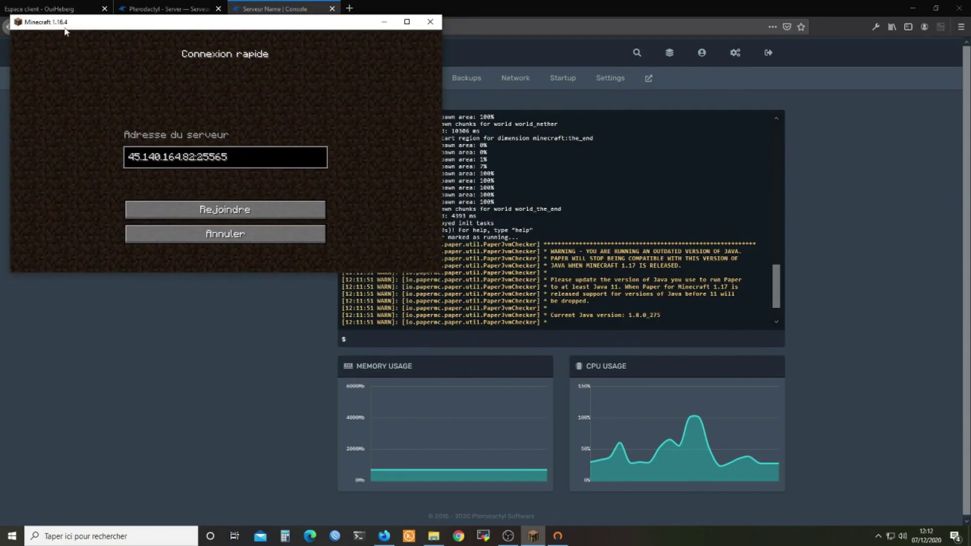
{"action": "left_click", "coordinate": [241, 203]}
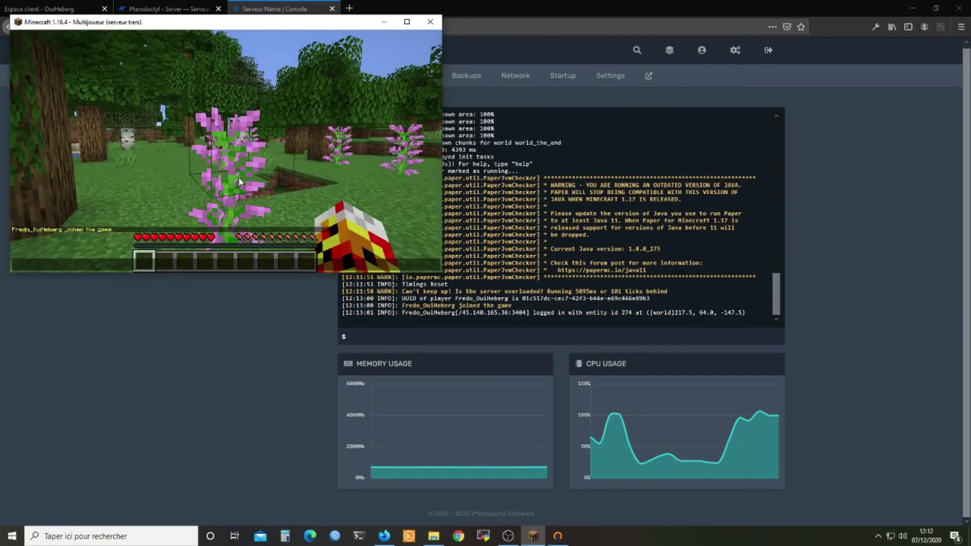
Return to the server console in the browser and run the op command with the joined player's username.
{"action": "key", "text": "Escape"}
{"action": "key", "text": "t"}
{"action": "left_click", "coordinate": [430, 335]}
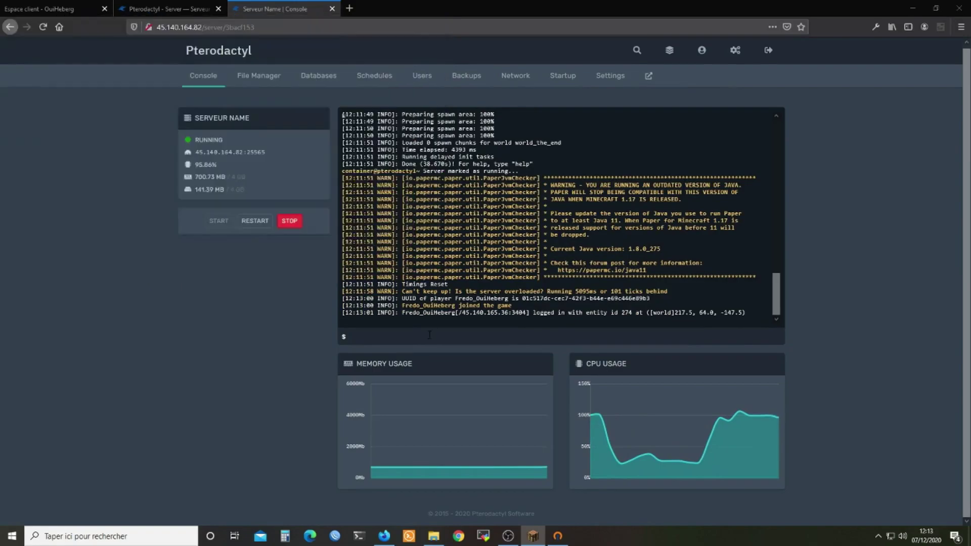
{"action": "type", "text": "op Fredo"}
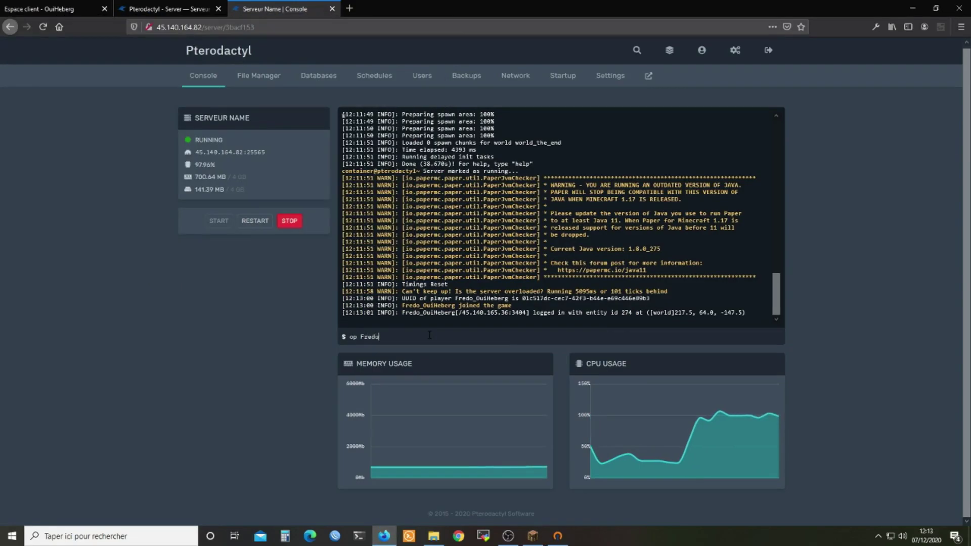
{"action": "type", "text": "_"}
{"action": "type", "text": "O"}
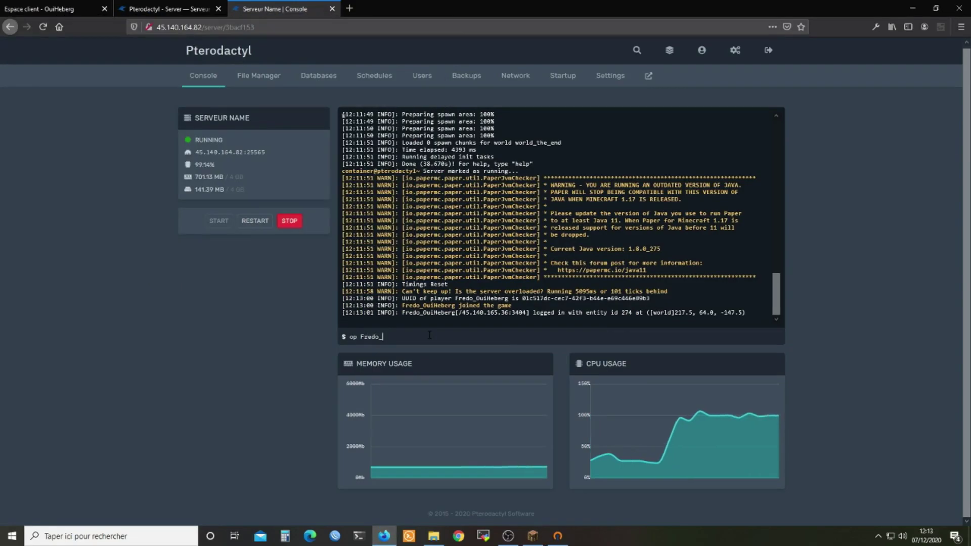
{"action": "type", "text": "OuiHeberg"}
{"action": "key", "text": "Return"}
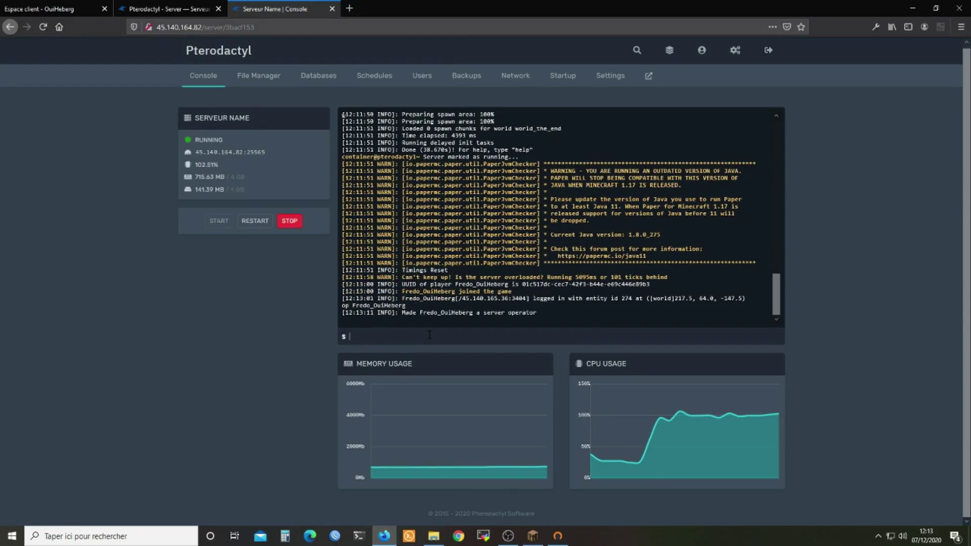
Switch back to Minecraft and move forward over the forest to explore the server's world.
{"action": "left_click", "coordinate": [533, 536]}
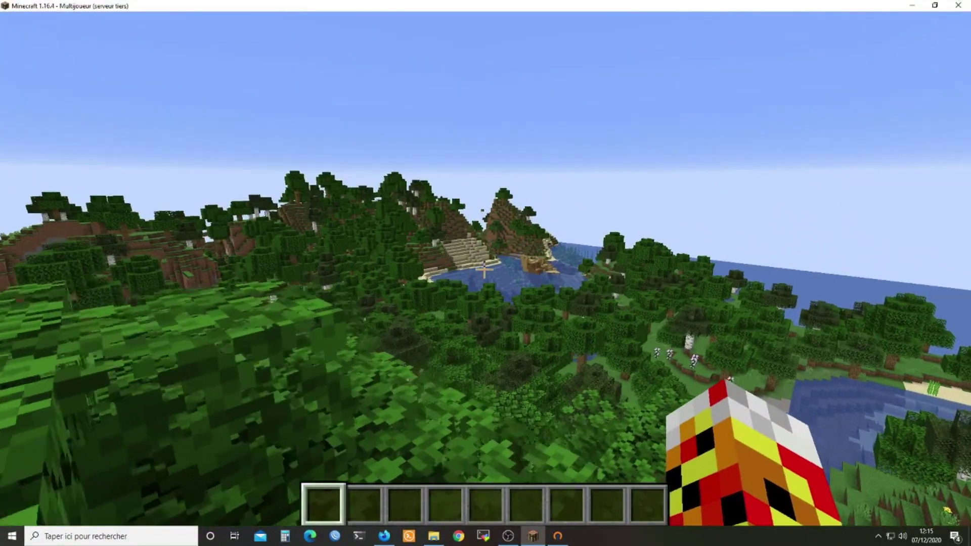
{"action": "key", "text": "w"}
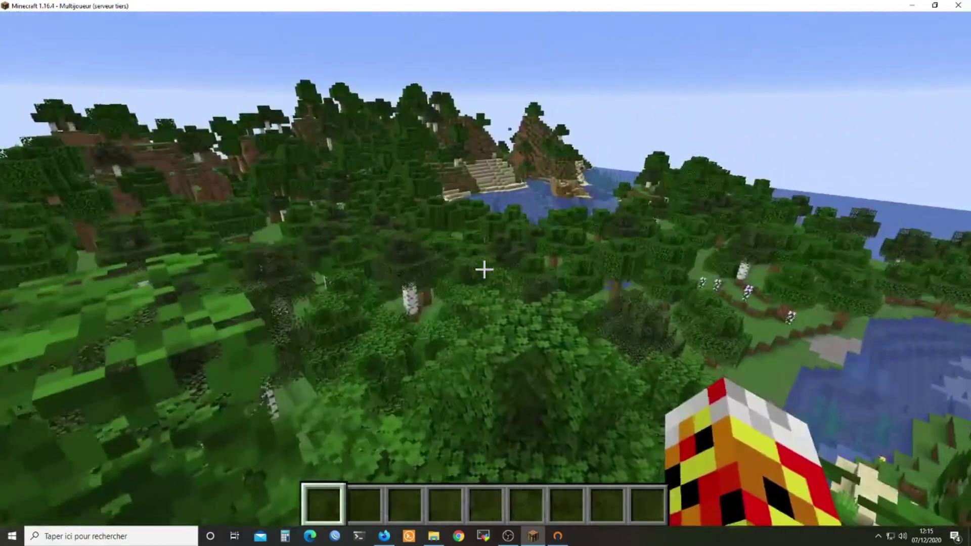
{"action": "key", "text": "w"}
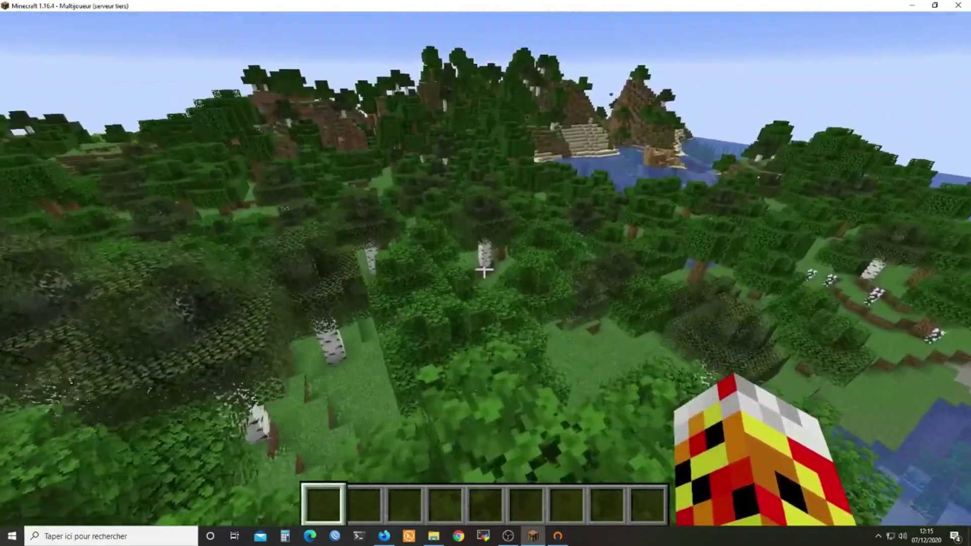